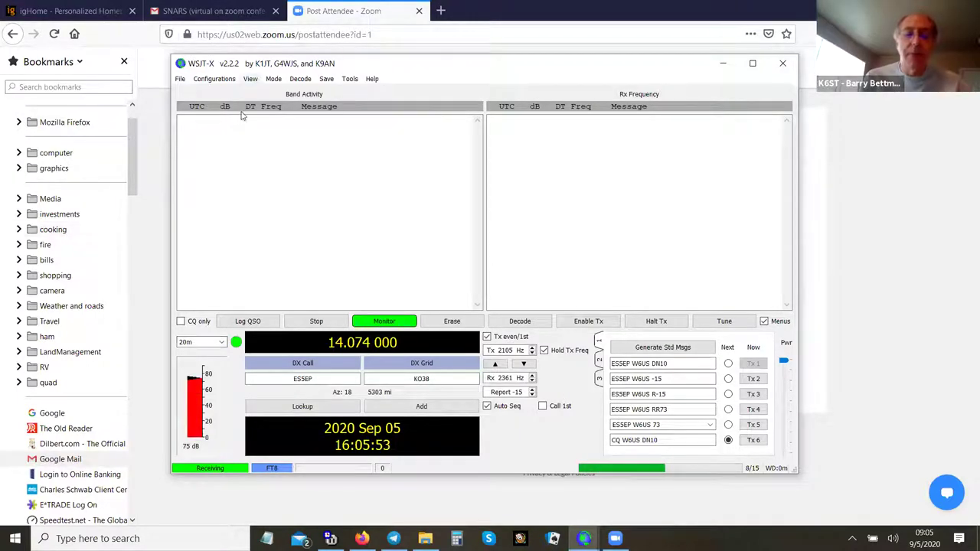
# Step: Enable the special operating activity for ARRL Field Day with the FD exchange 14A NV and apply the settings
pyautogui.click(180, 79)
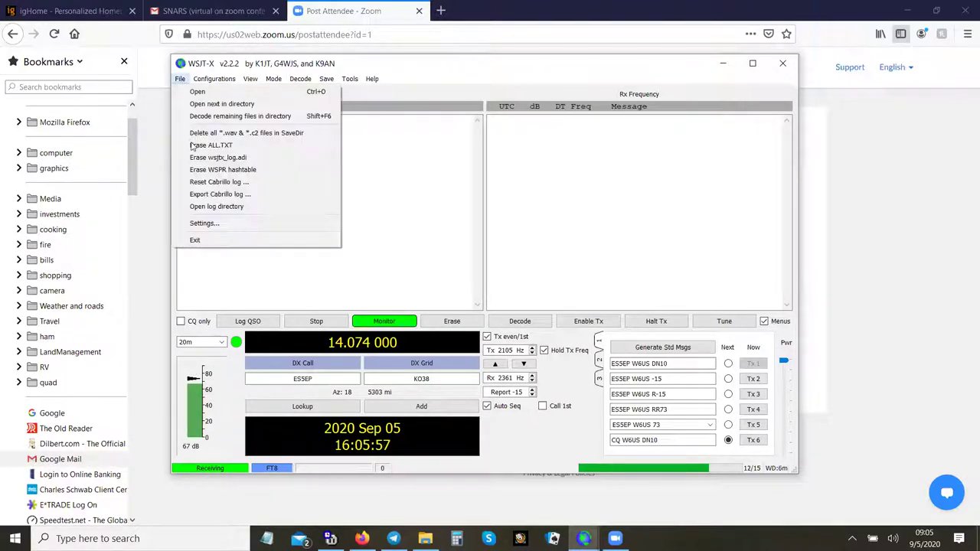
pyautogui.click(203, 223)
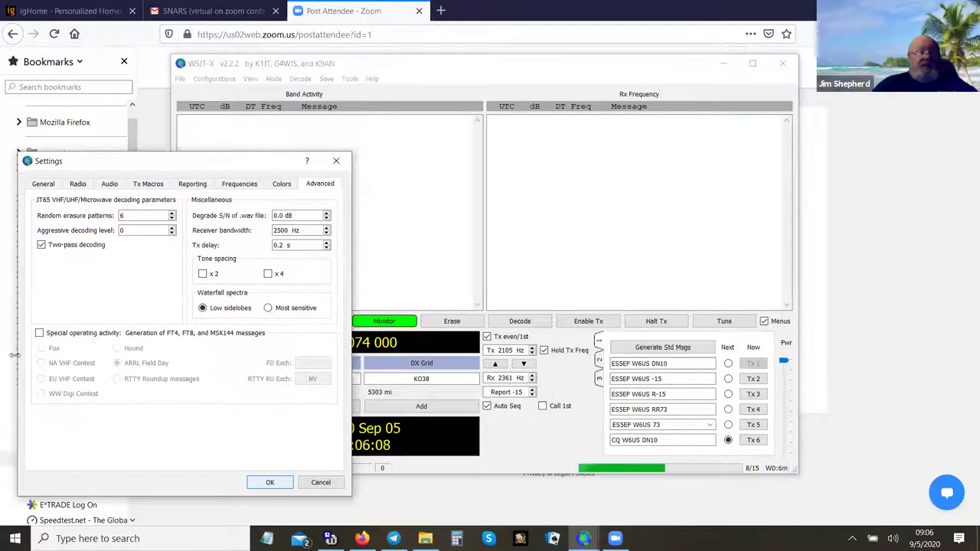
pyautogui.click(39, 334)
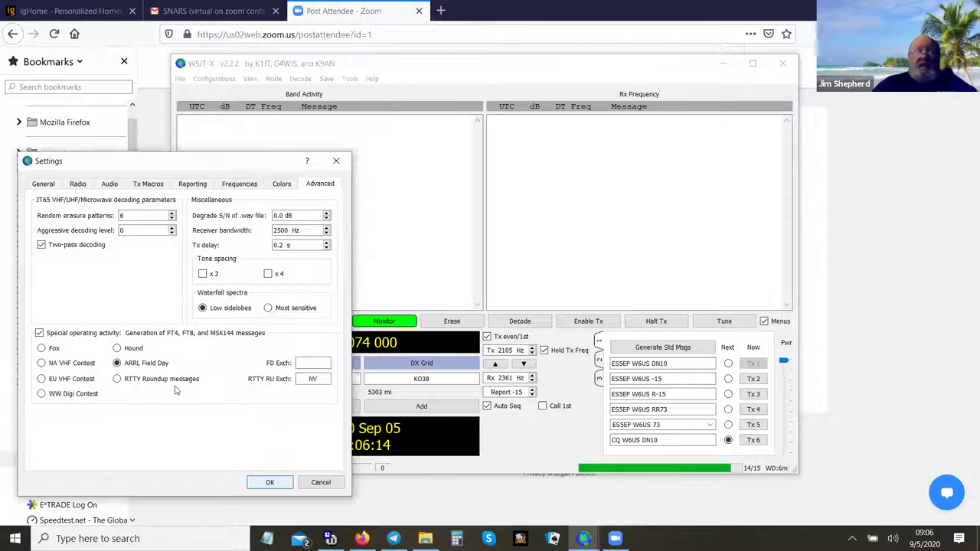
pyautogui.click(307, 364)
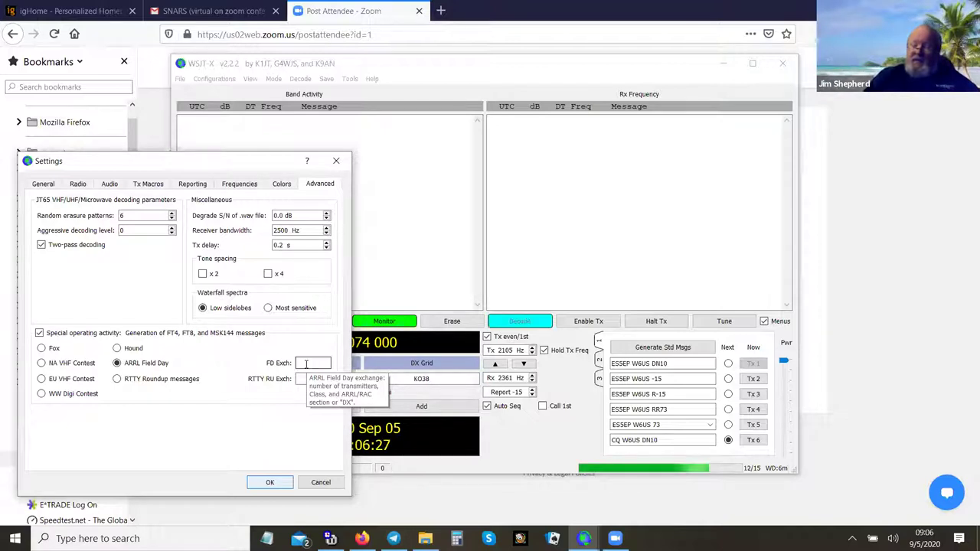
pyautogui.write('1A')
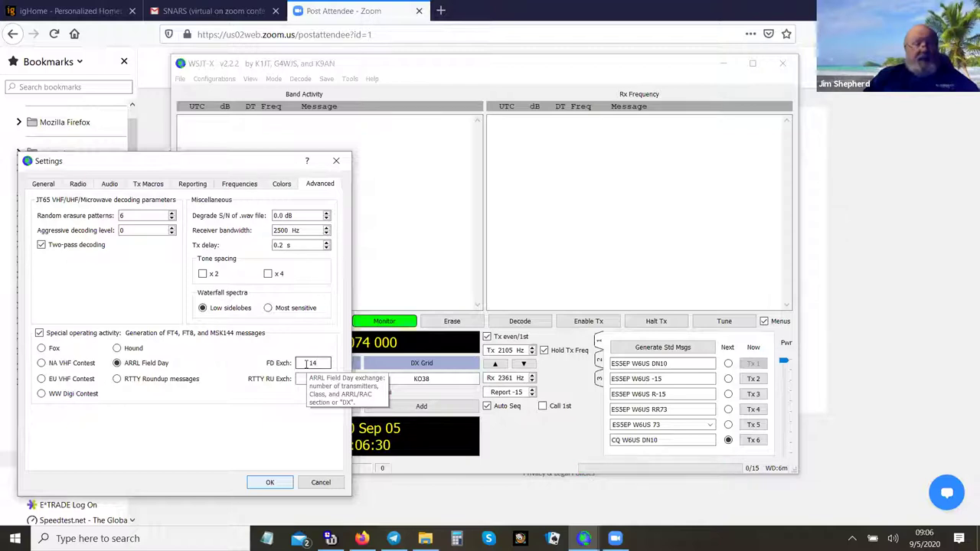
pyautogui.write('A')
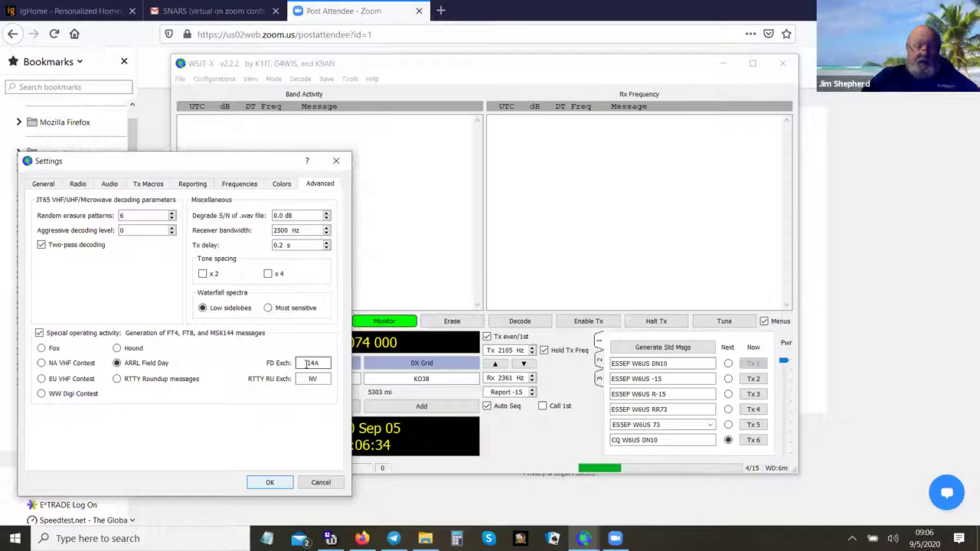
pyautogui.write(' NV')
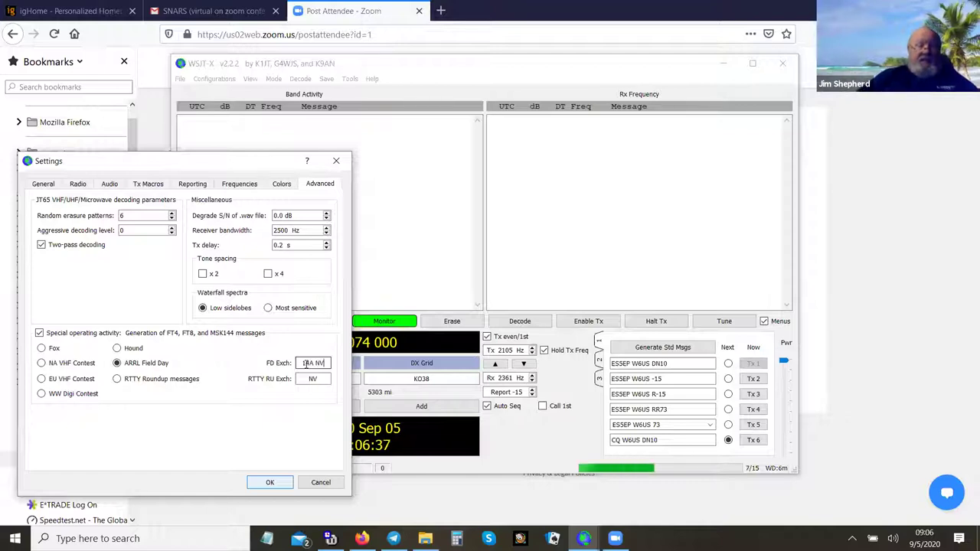
pyautogui.click(269, 482)
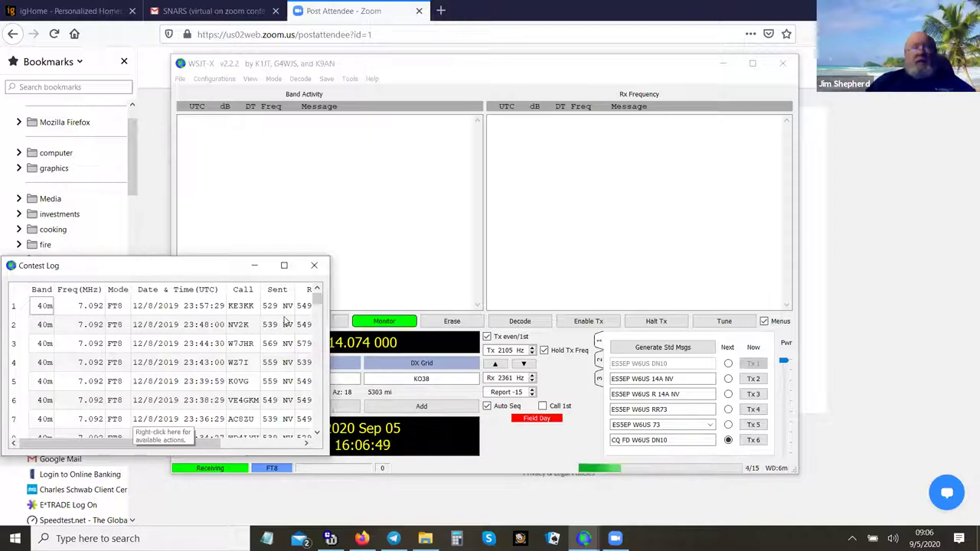
# Step: Reset the Cabrillo log, confirming that the existing contest log is erased
pyautogui.click(193, 98)
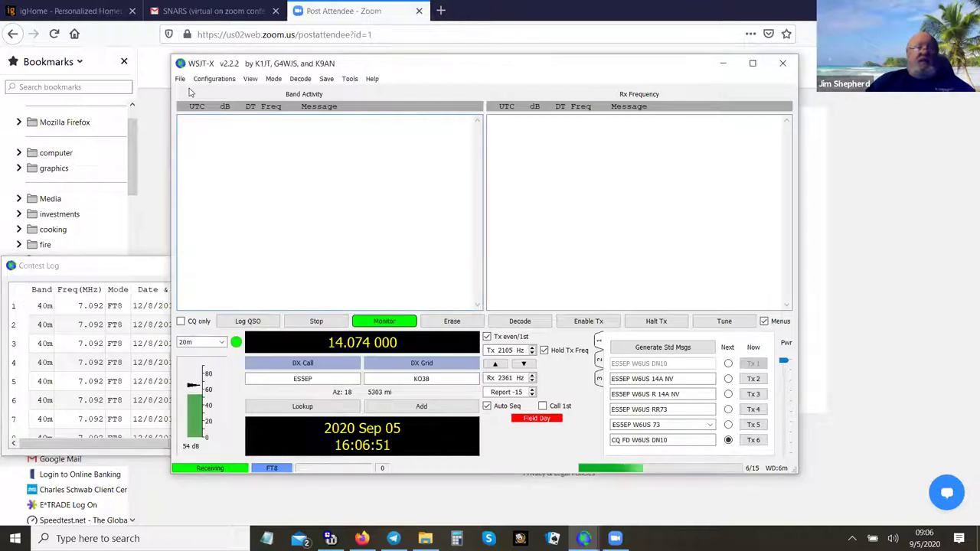
pyautogui.click(181, 79)
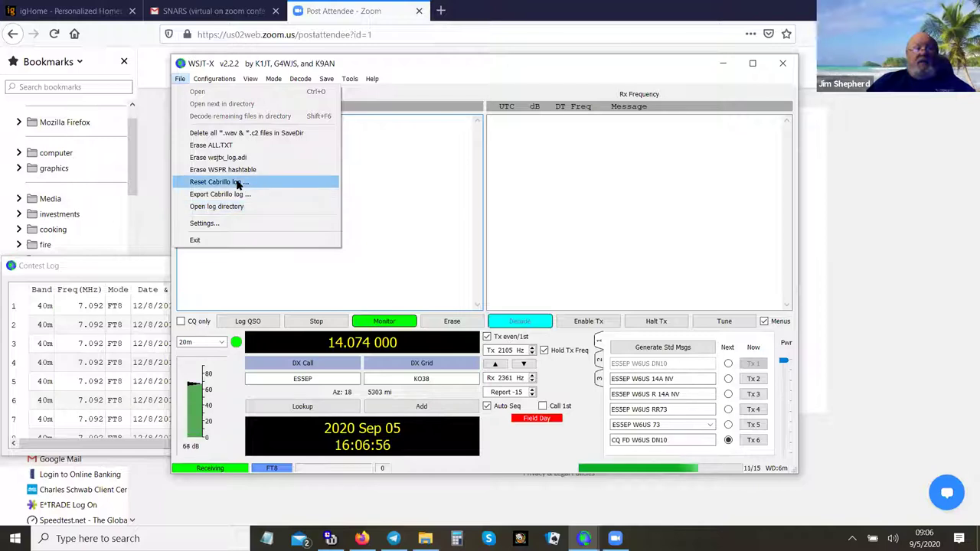
pyautogui.click(216, 182)
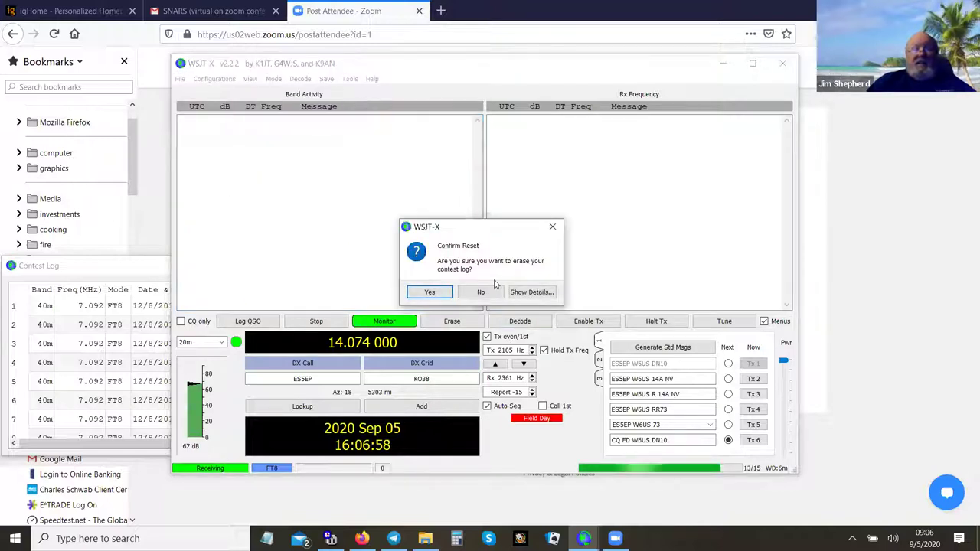
pyautogui.click(433, 294)
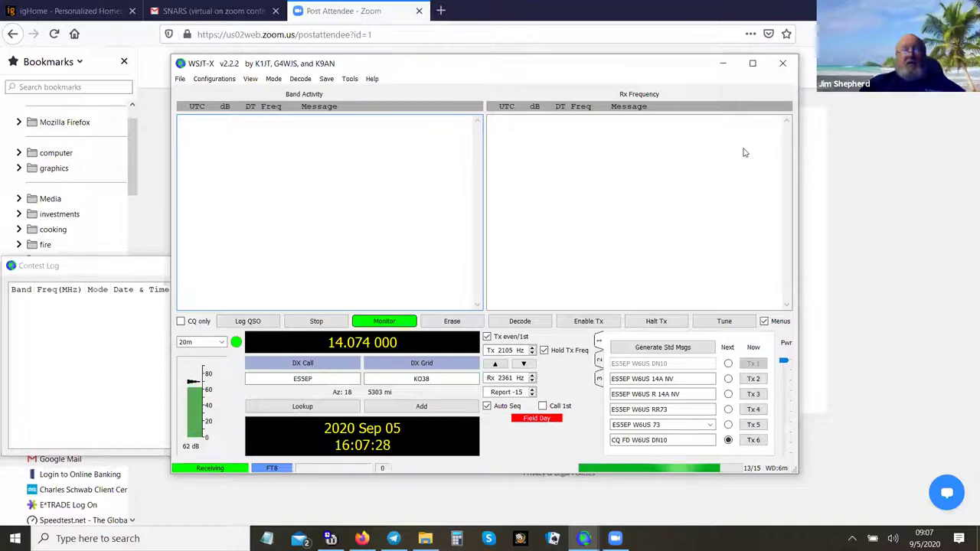
# Step: Close WSJT-X and start N1MM Logger+ from the desktop, acknowledging the missing COM port notice
pyautogui.click(782, 64)
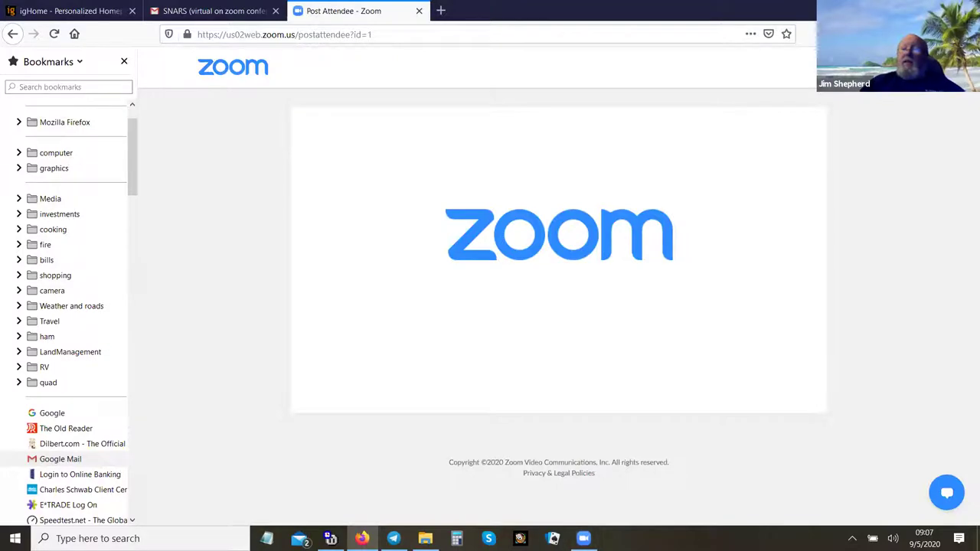
pyautogui.click(850, 11)
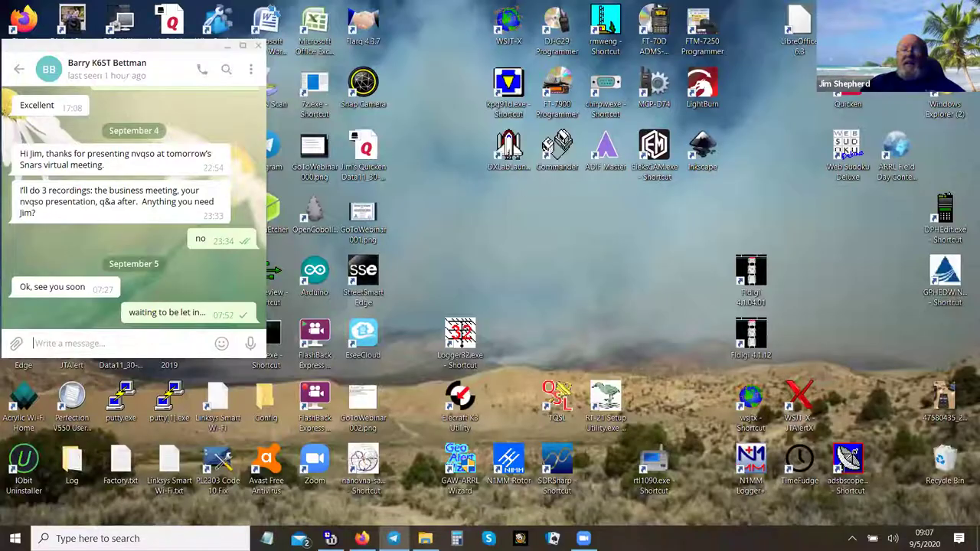
pyautogui.doubleClick(739, 466)
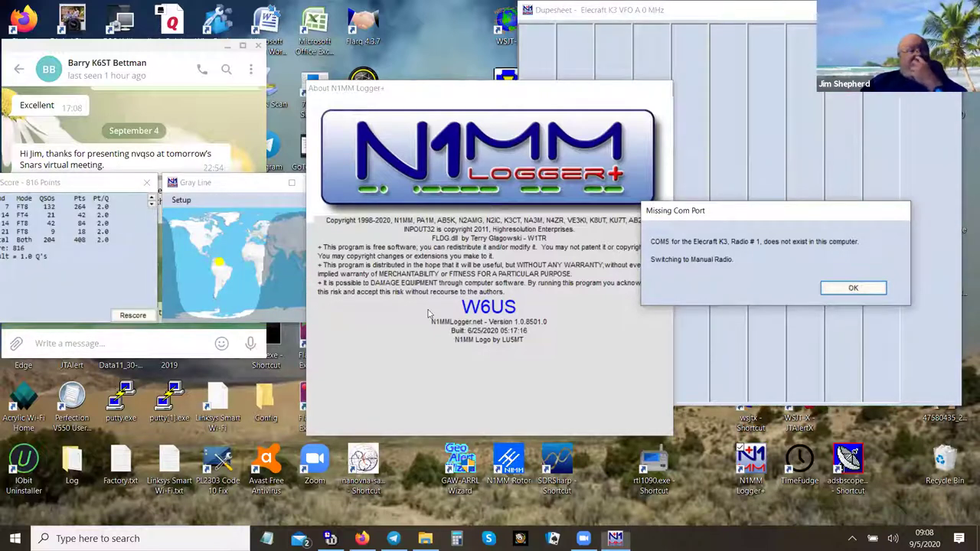
pyautogui.press('Return')
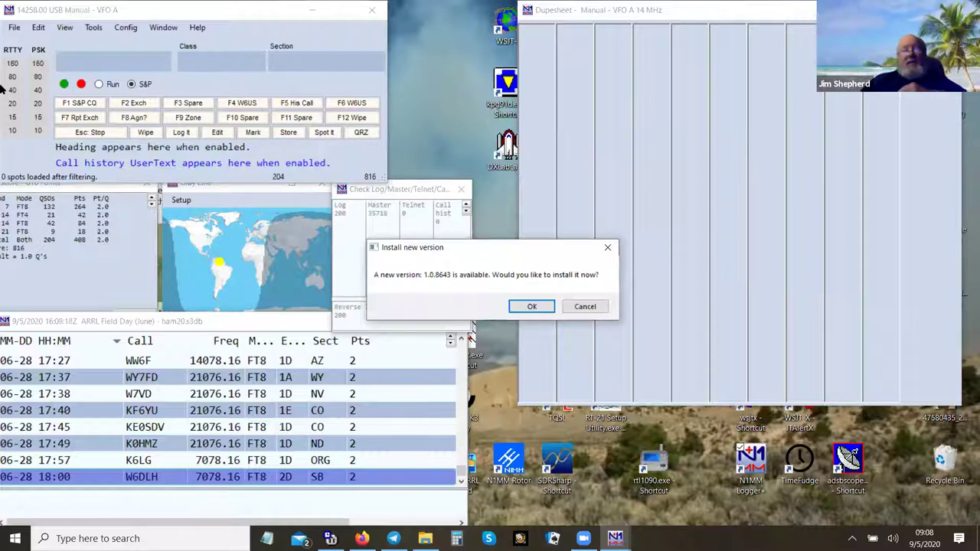
# Step: Install the N1MM Logger+ 1.0.8643 update with its default component and relaunch the logger
pyautogui.click(531, 307)
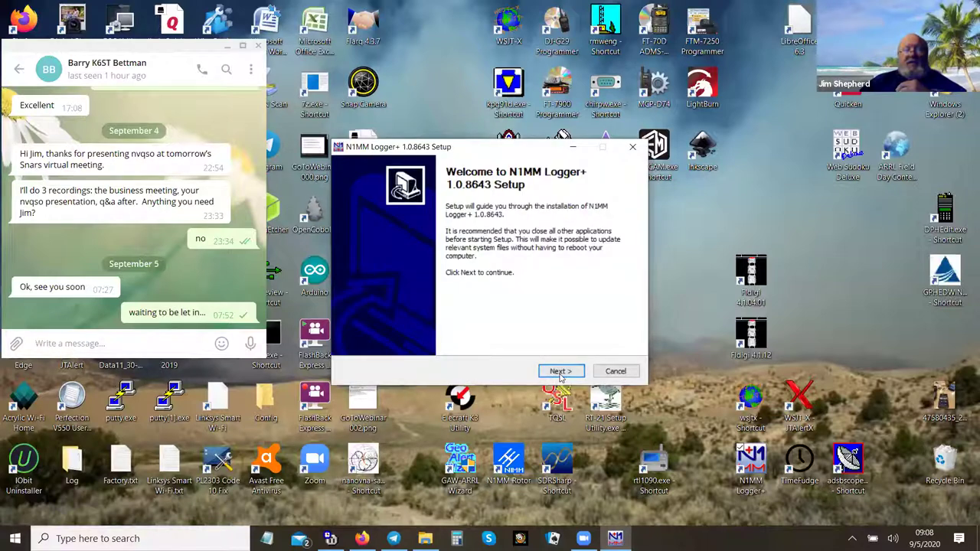
pyautogui.click(561, 374)
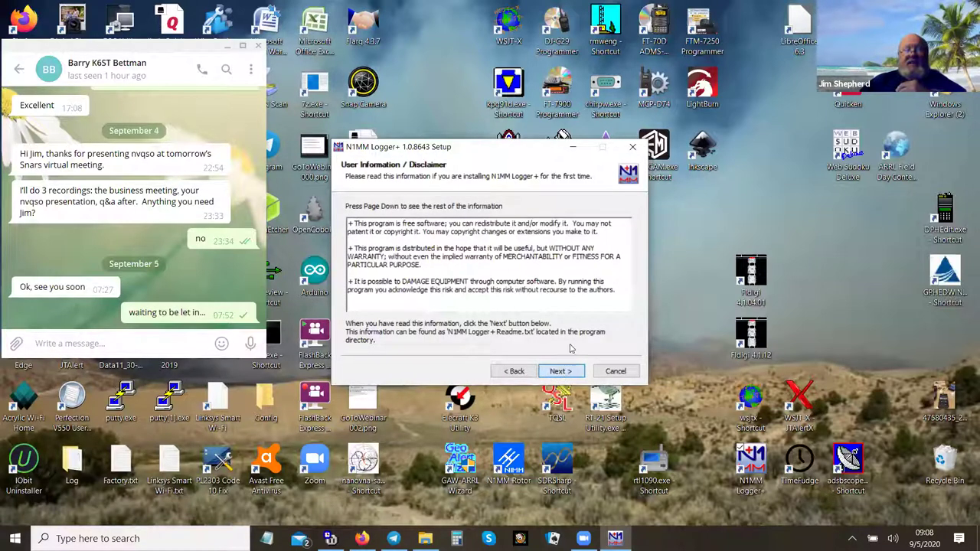
pyautogui.click(567, 371)
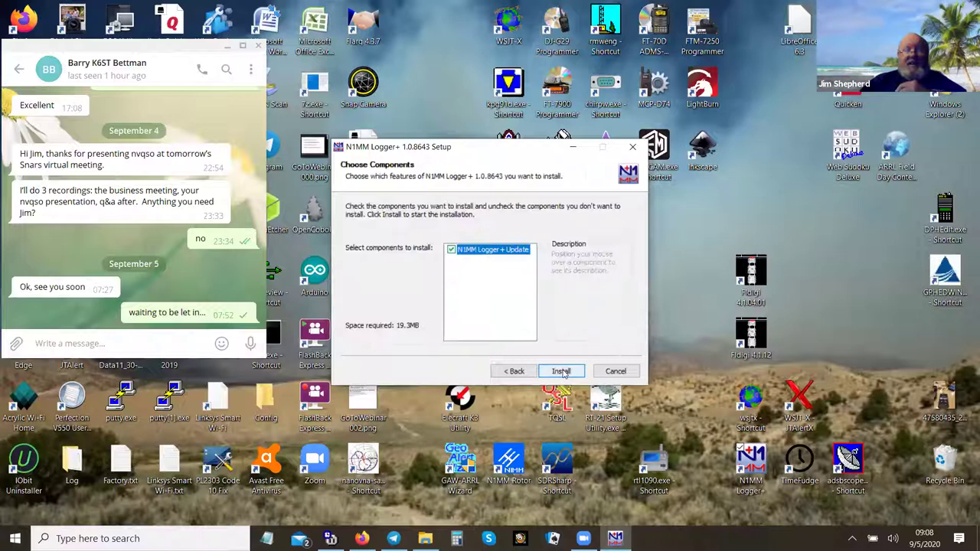
pyautogui.click(564, 371)
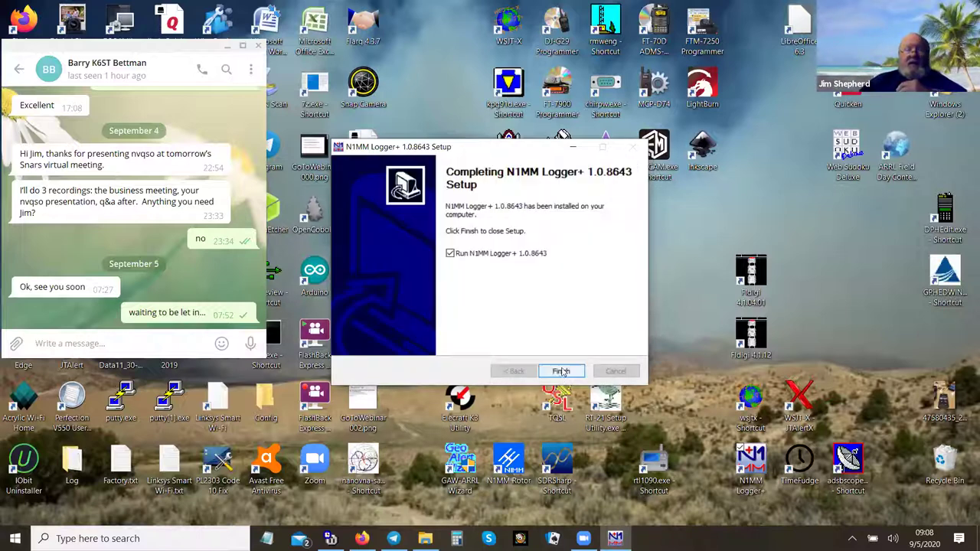
pyautogui.click(561, 372)
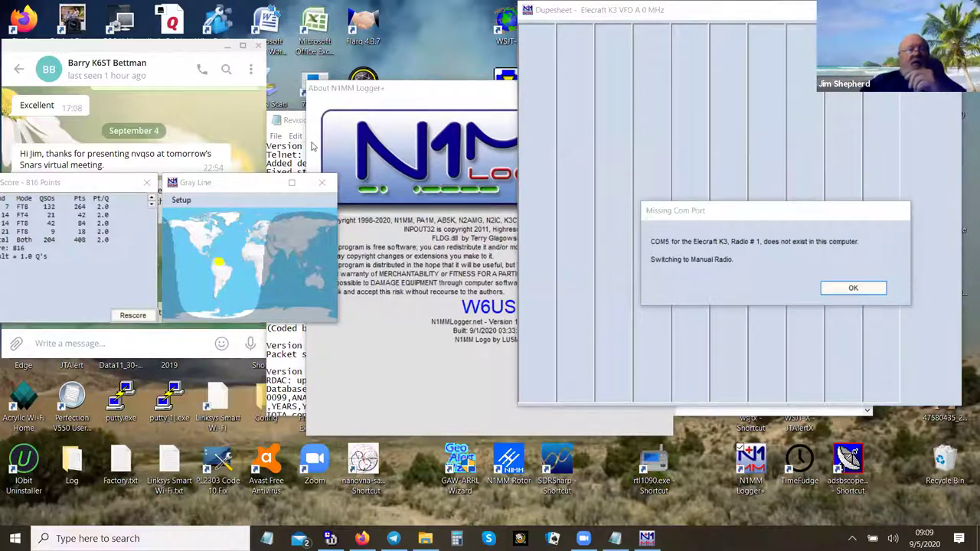
pyautogui.press('Return')
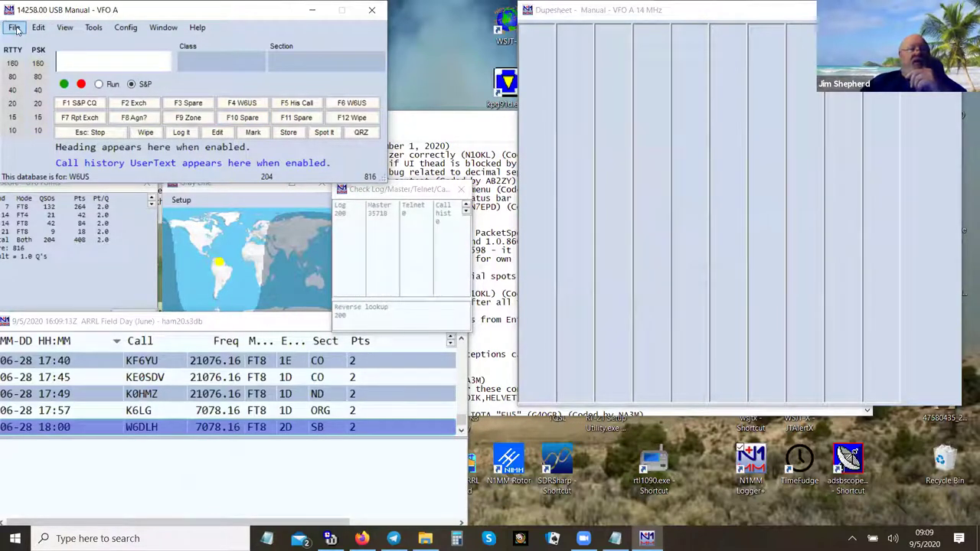
# Step: Review the operator's station information, including address, grid square and ARRL section, and accept it as is
pyautogui.click(127, 30)
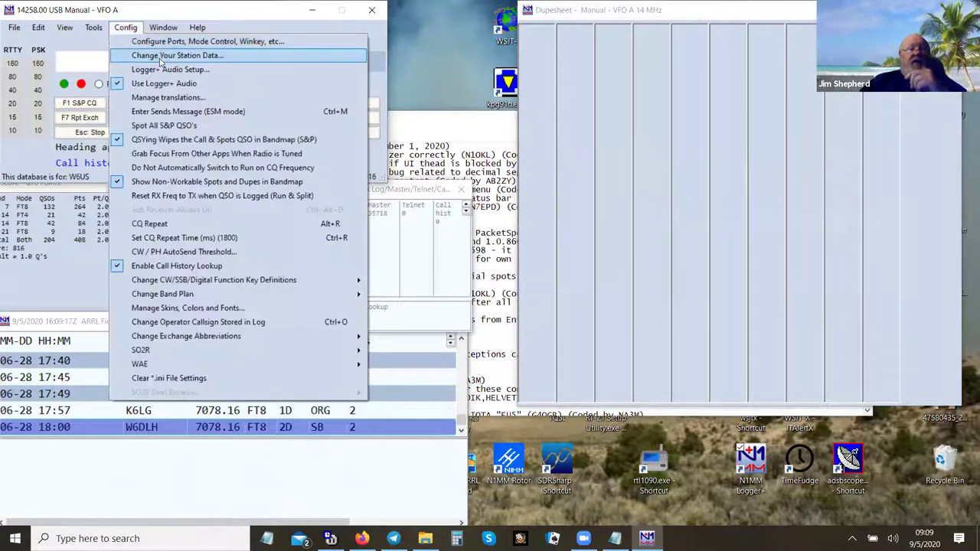
pyautogui.click(161, 61)
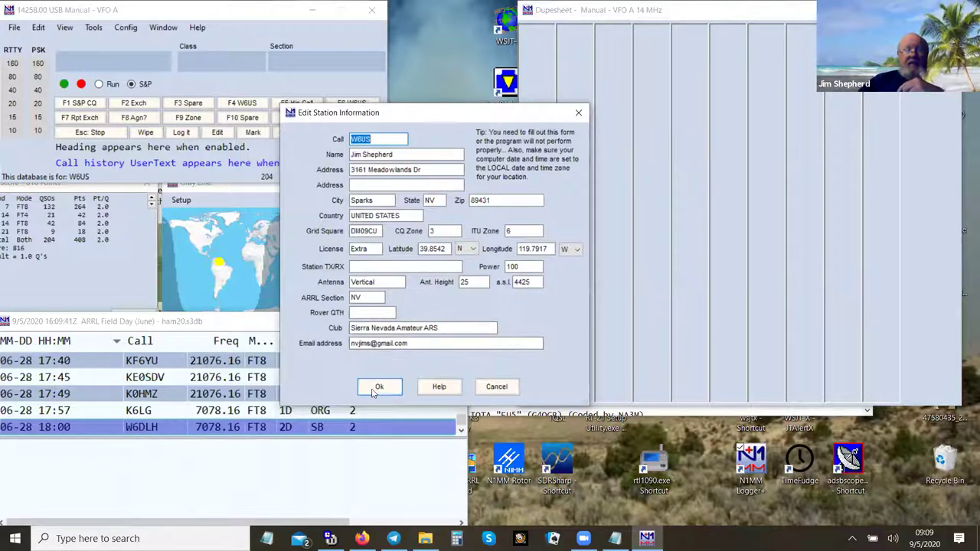
pyautogui.press('Return')
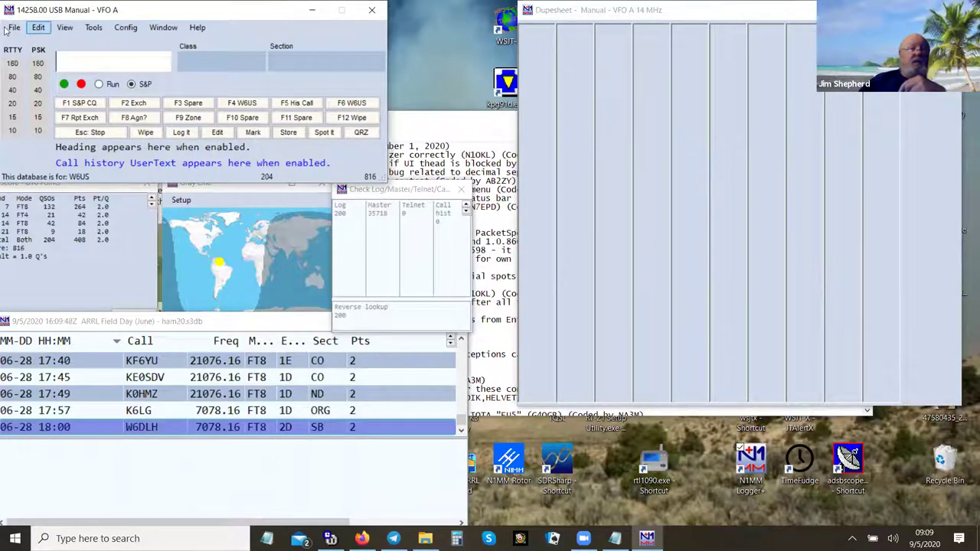
# Step: Examine the hardware port configuration and the available radio models, keep the Elecraft K3 on COM5, and dismiss the resulting notices
pyautogui.press('alt')
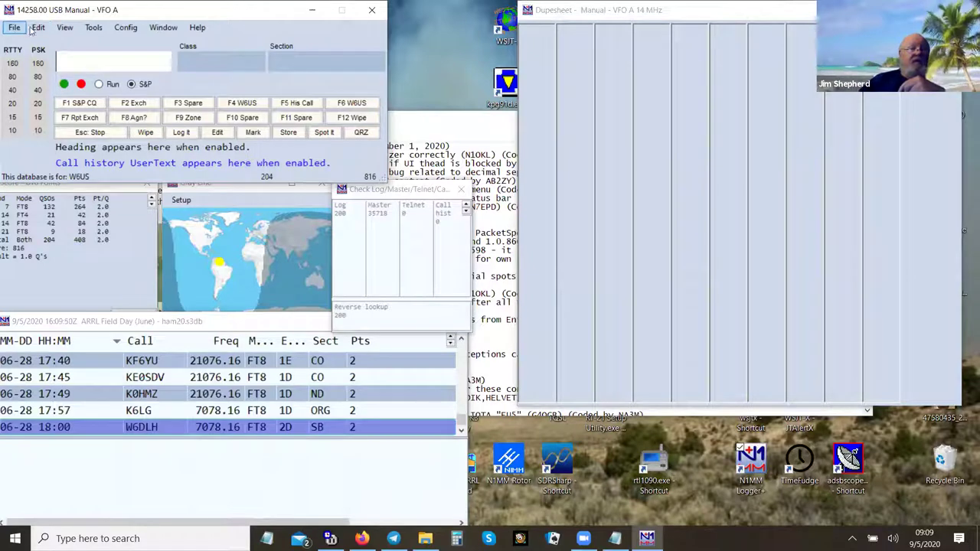
pyautogui.click(126, 28)
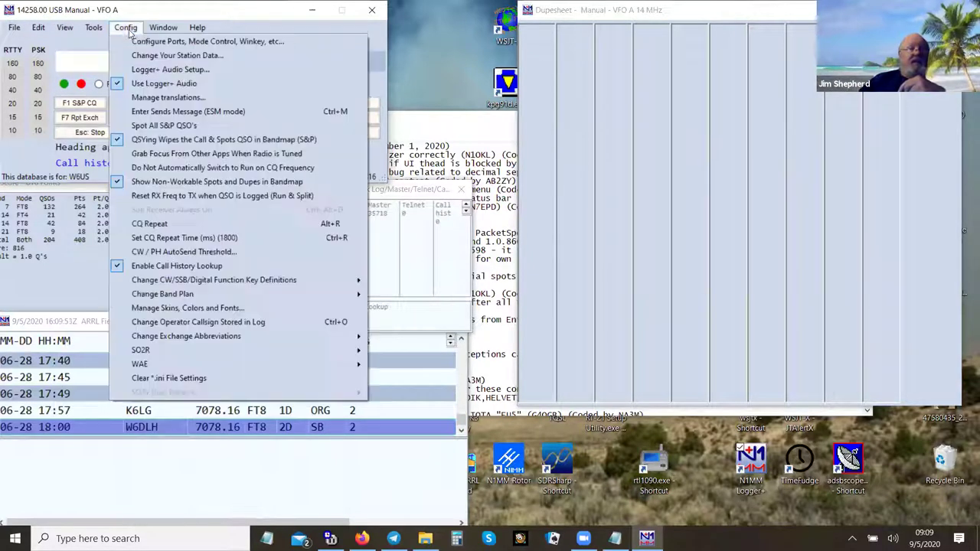
pyautogui.click(219, 41)
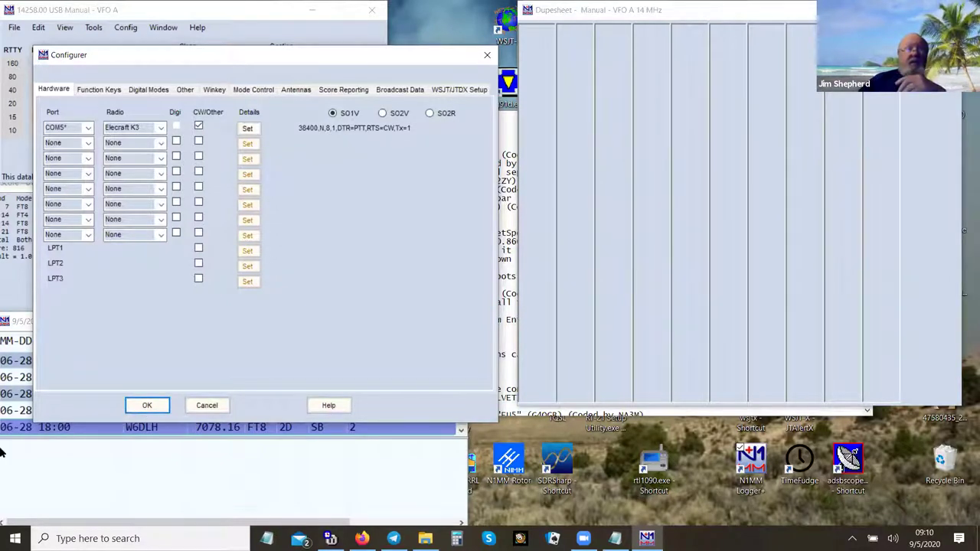
pyautogui.click(162, 130)
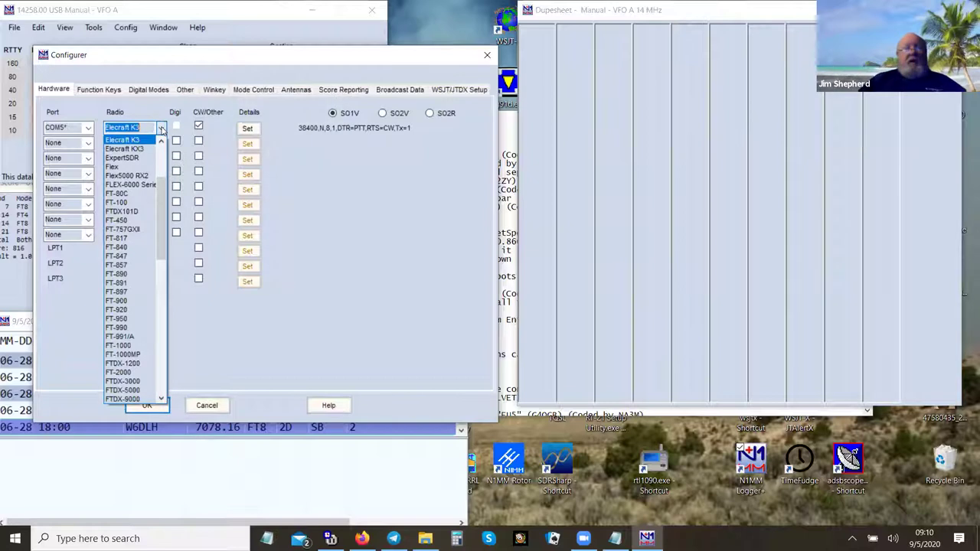
pyautogui.click(161, 130)
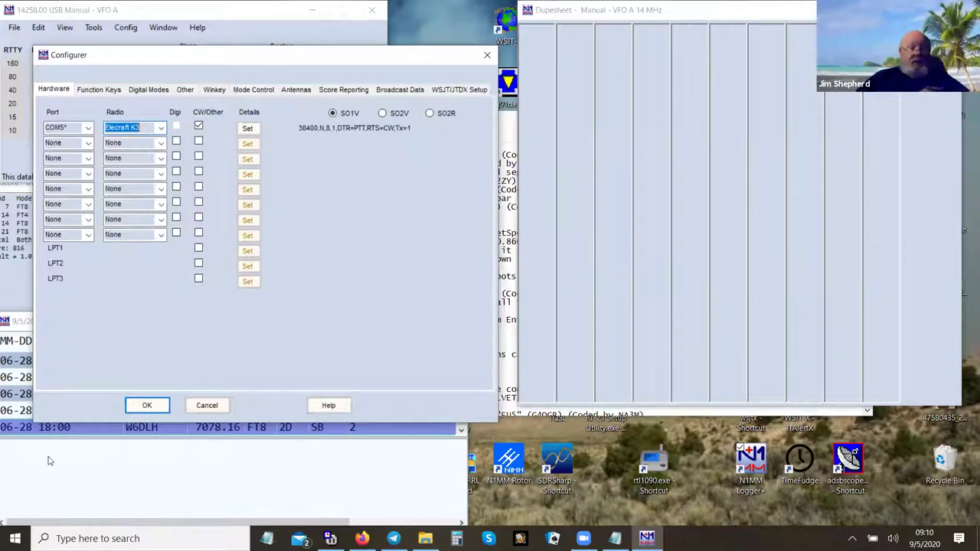
pyautogui.click(148, 406)
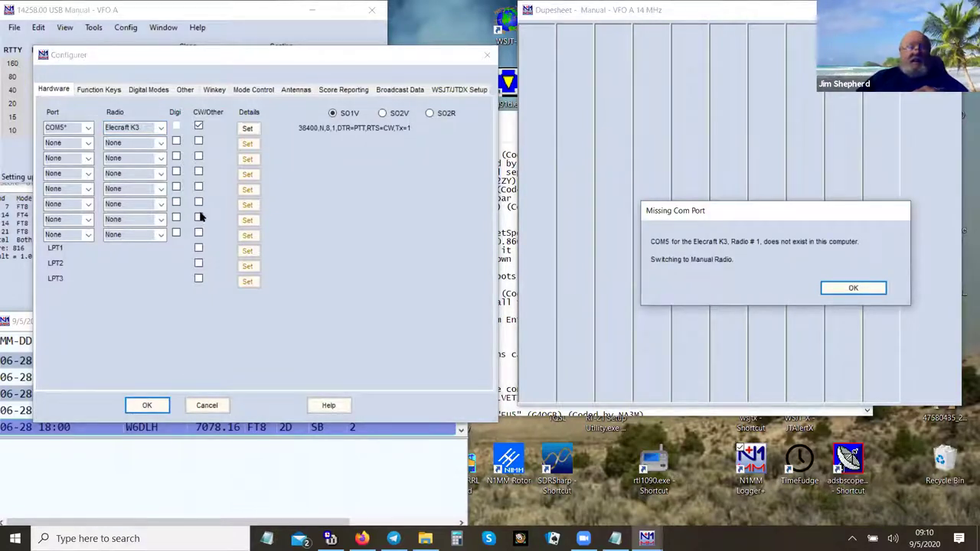
pyautogui.press('Return')
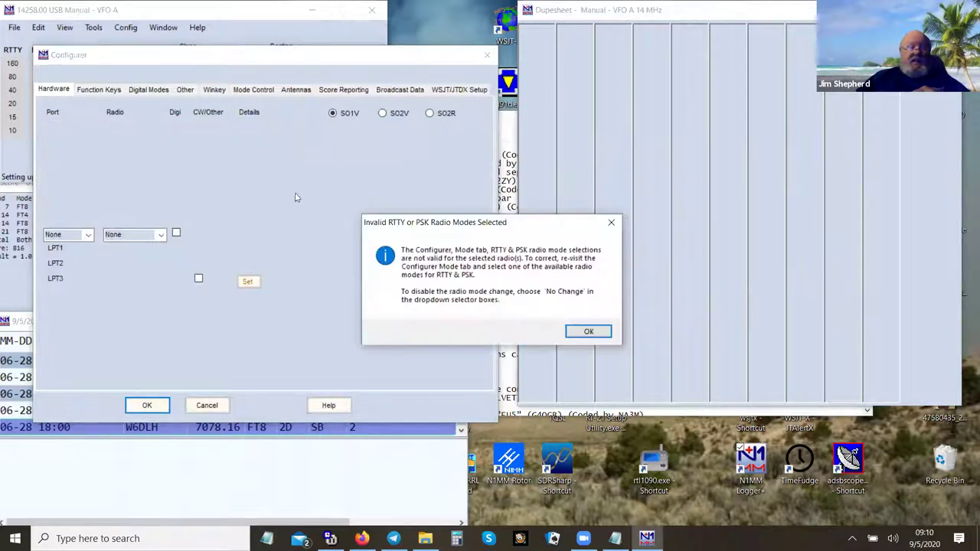
pyautogui.click(589, 333)
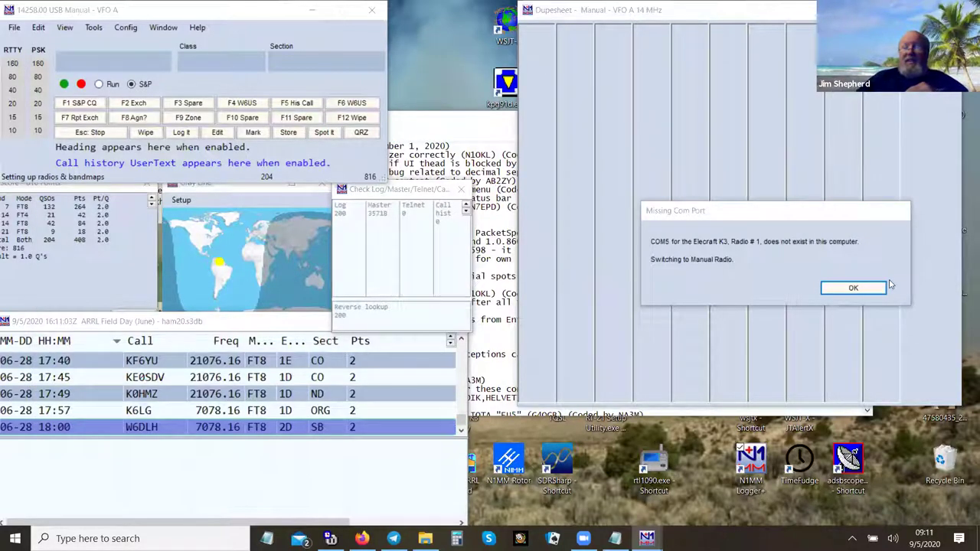
pyautogui.click(851, 287)
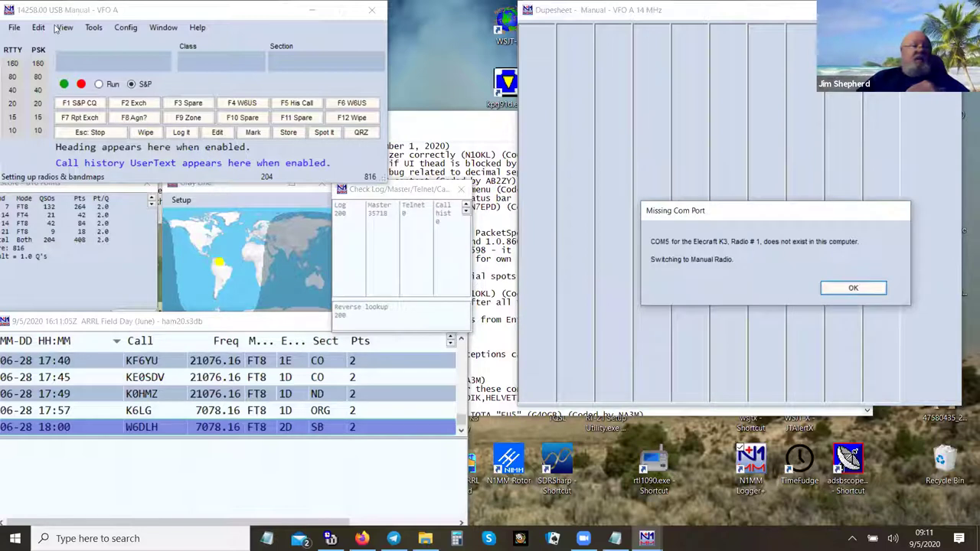
# Step: Start a new log in the ham20.s3db database and choose QSOPARTY as its log type
pyautogui.click(14, 28)
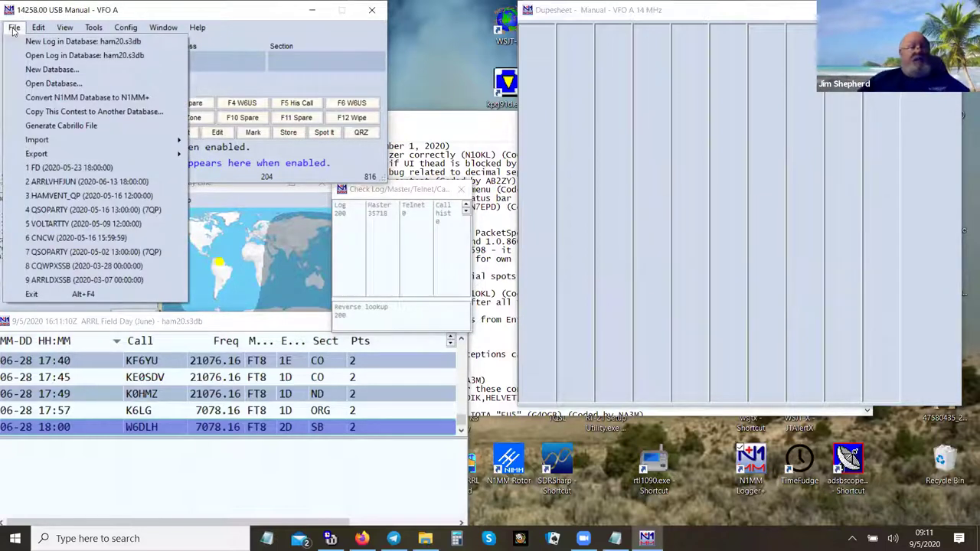
pyautogui.click(74, 48)
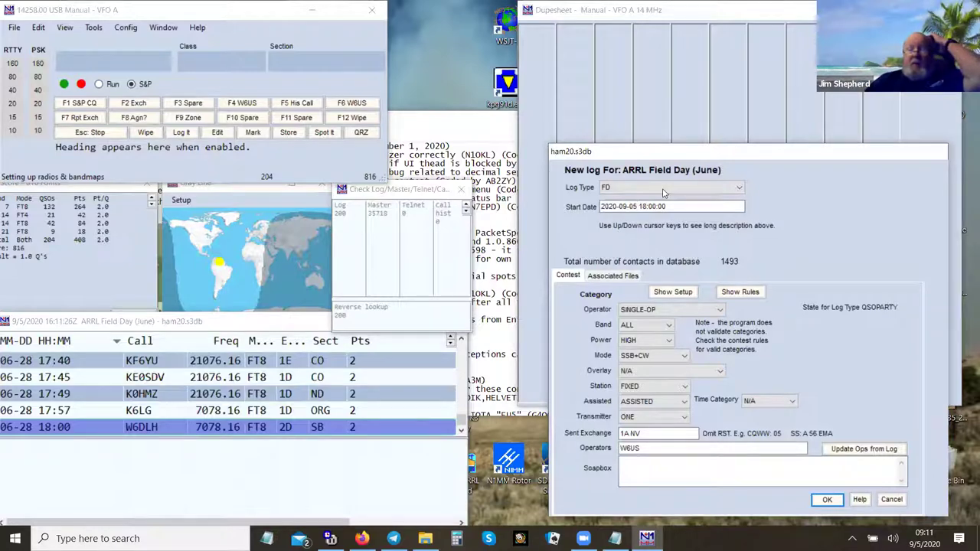
pyautogui.click(739, 188)
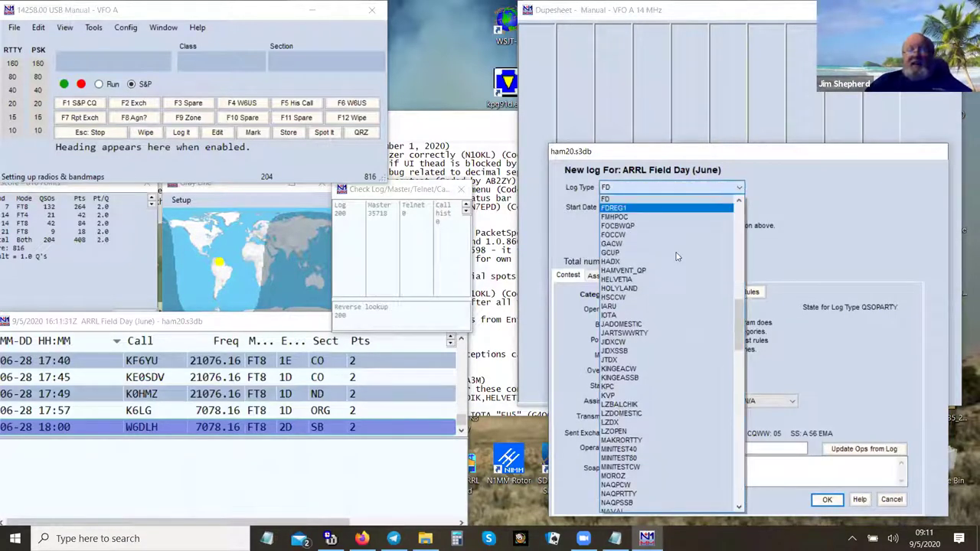
pyautogui.scroll(-1, 659, 320)
pyautogui.scroll(-3, 659, 320)
pyautogui.scroll(-3, 659, 322)
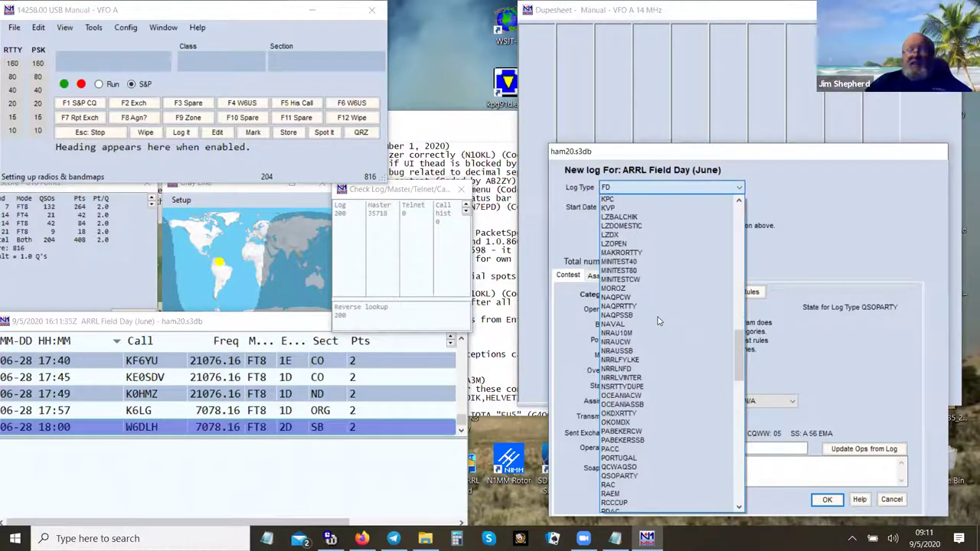
pyautogui.scroll(-2, 659, 321)
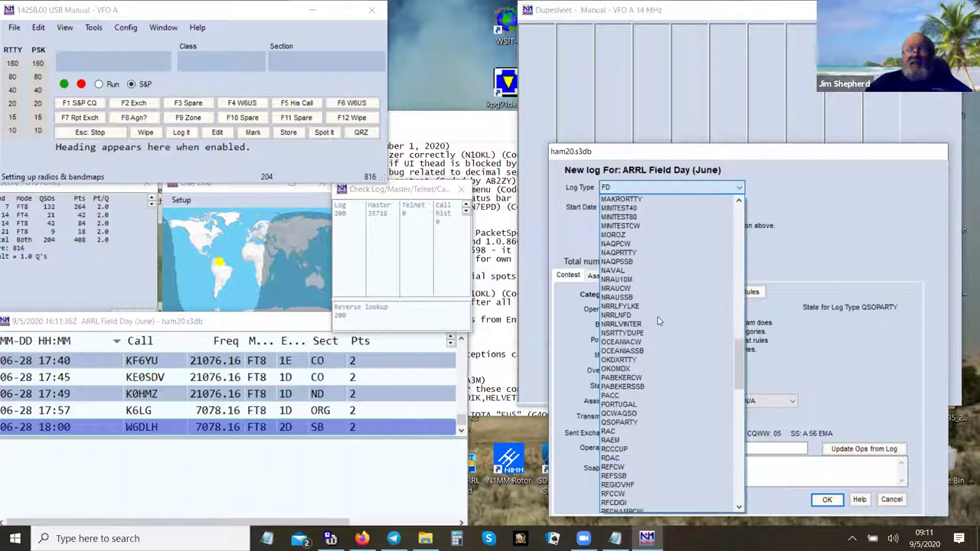
pyautogui.scroll(-2, 659, 322)
pyautogui.scroll(-1, 659, 322)
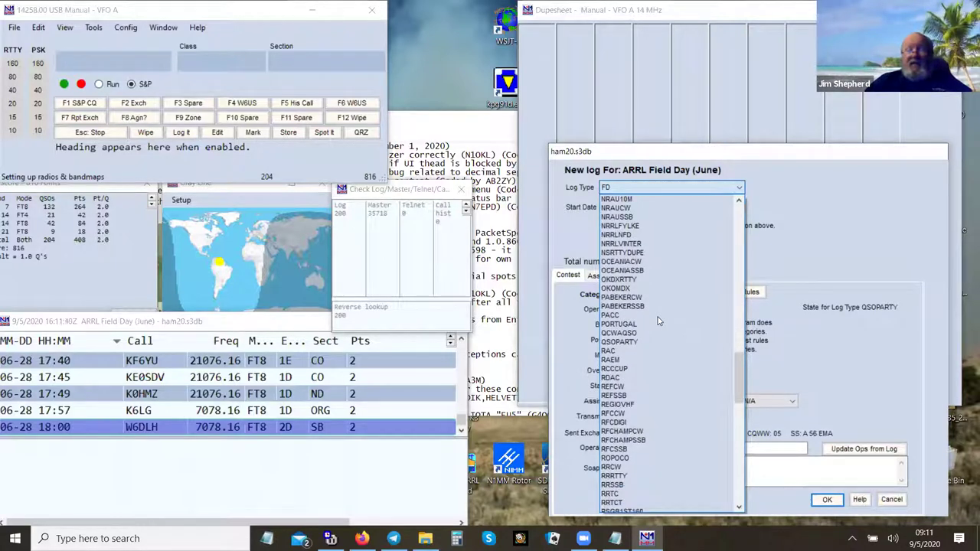
pyautogui.scroll(-1, 659, 321)
pyautogui.scroll(-2, 657, 320)
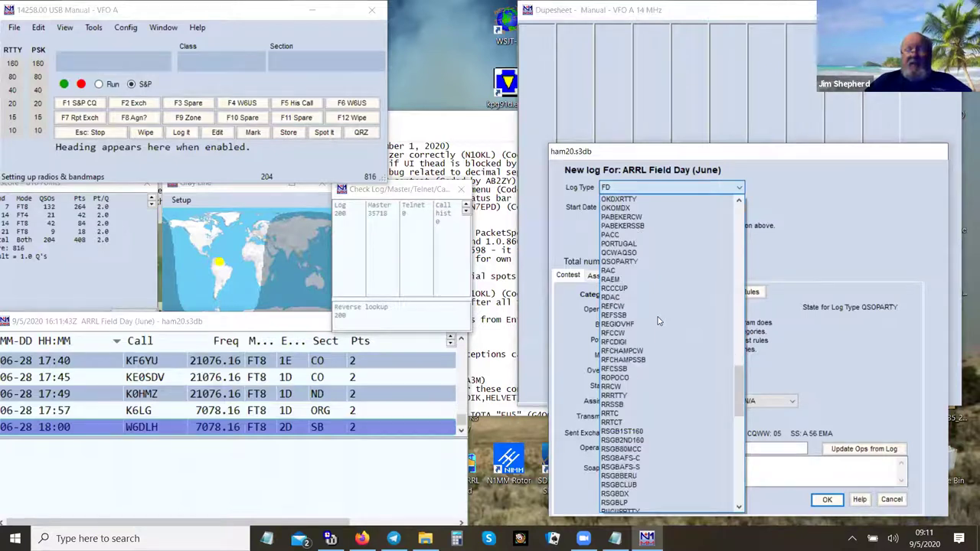
pyautogui.scroll(1, 632, 292)
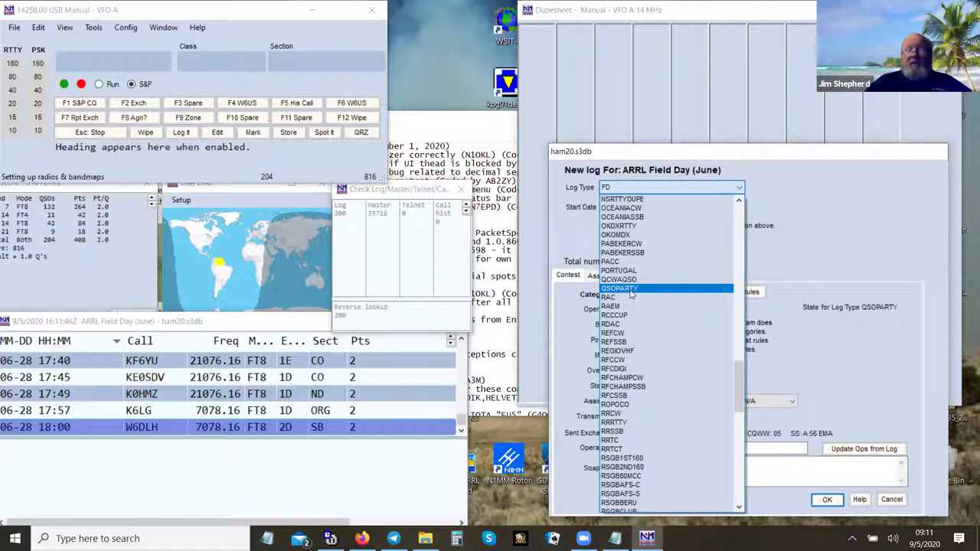
pyautogui.click(630, 289)
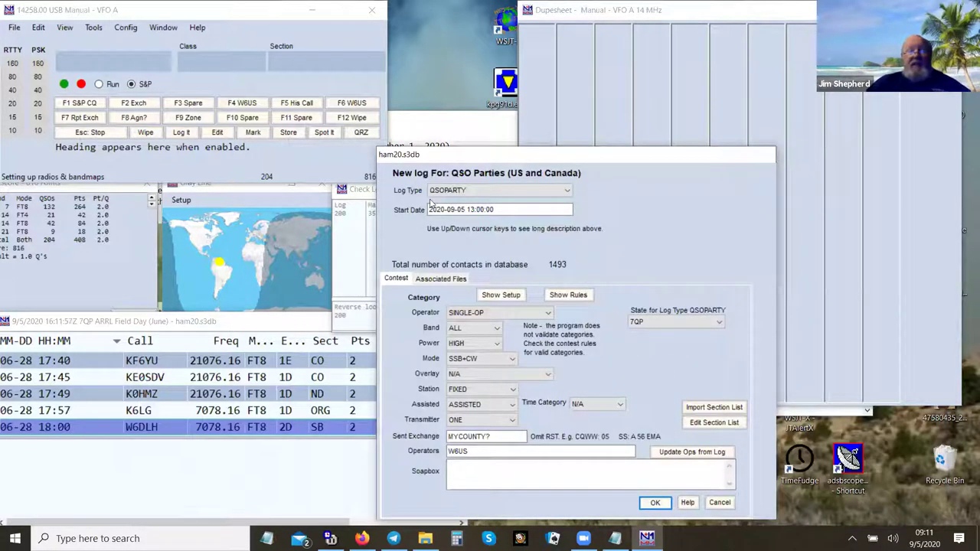
# Step: Set the QSO party state for the new log to NV
pyautogui.click(719, 323)
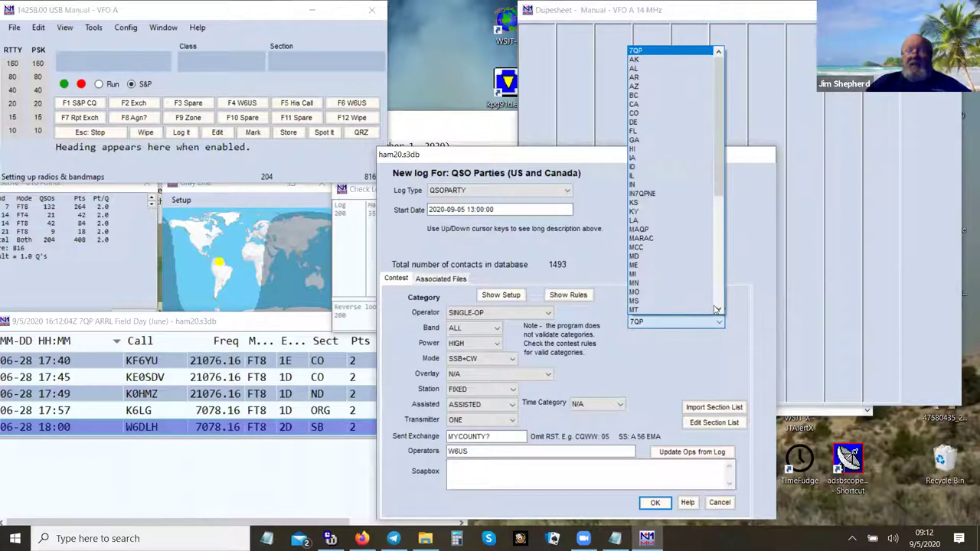
pyautogui.scroll(-1, 689, 278)
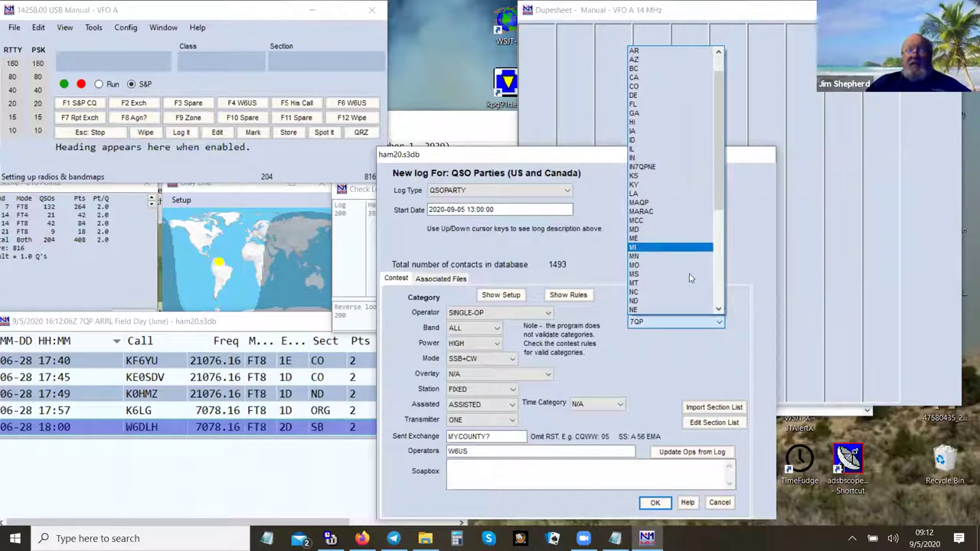
pyautogui.scroll(-1, 688, 278)
pyautogui.scroll(-1, 689, 278)
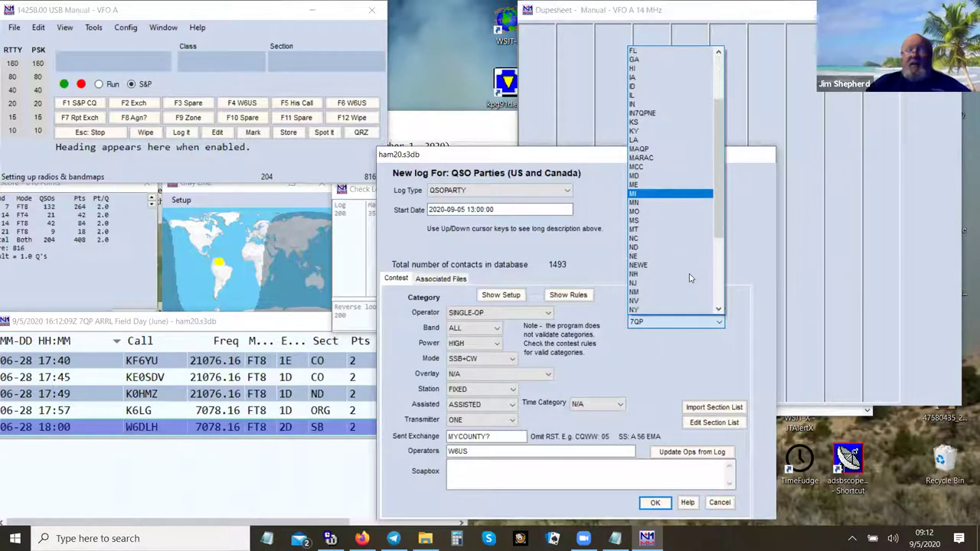
pyautogui.click(635, 301)
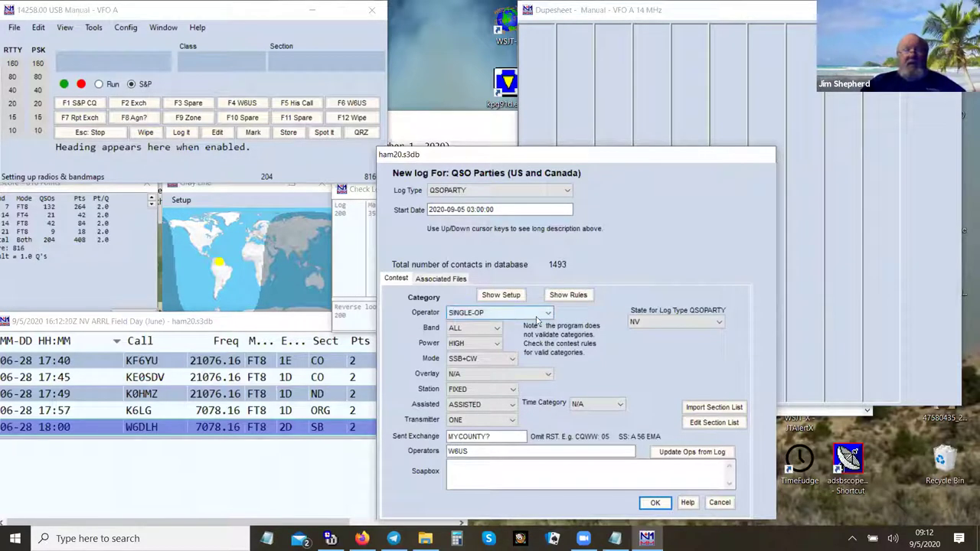
# Step: Set the log's power category to LOW and its mode category to SSB+CW+DIGITAL
pyautogui.click(496, 346)
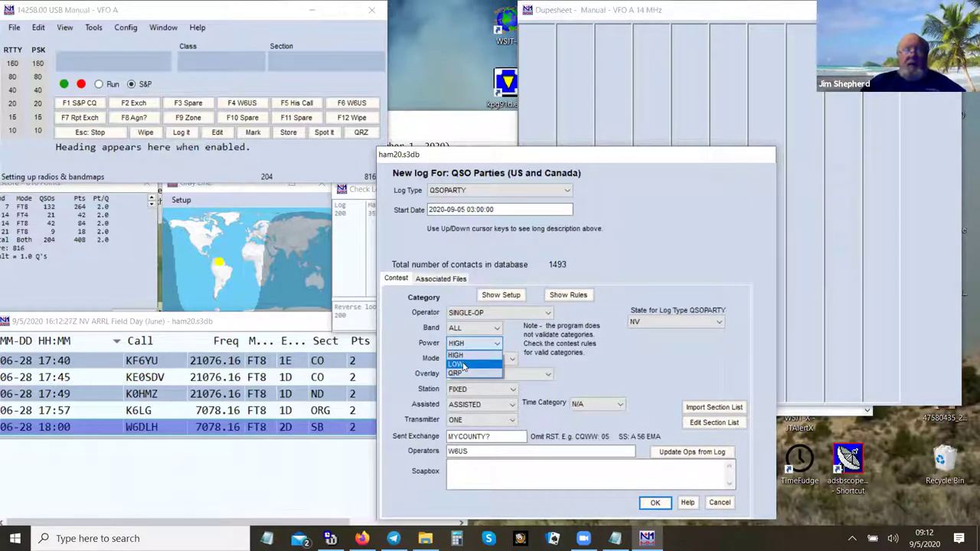
pyautogui.click(494, 377)
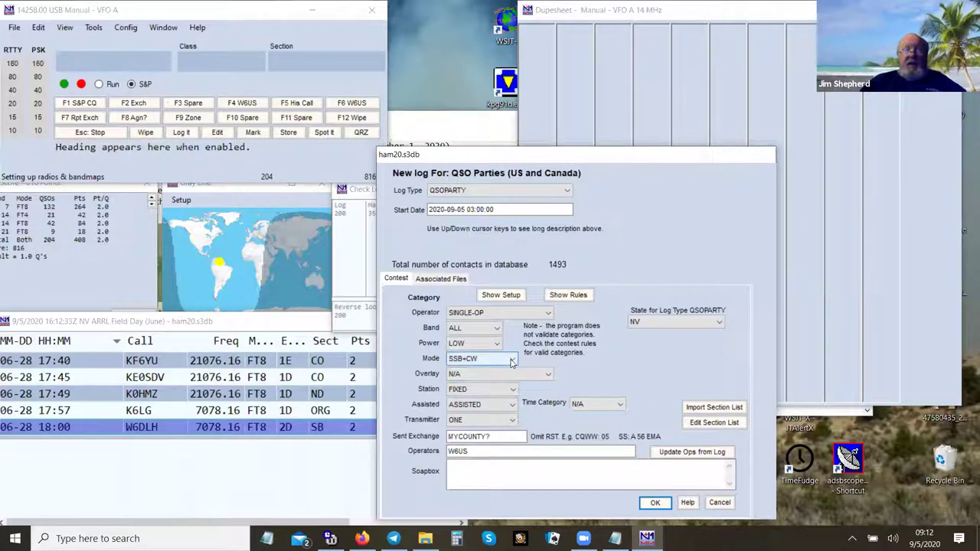
pyautogui.click(512, 360)
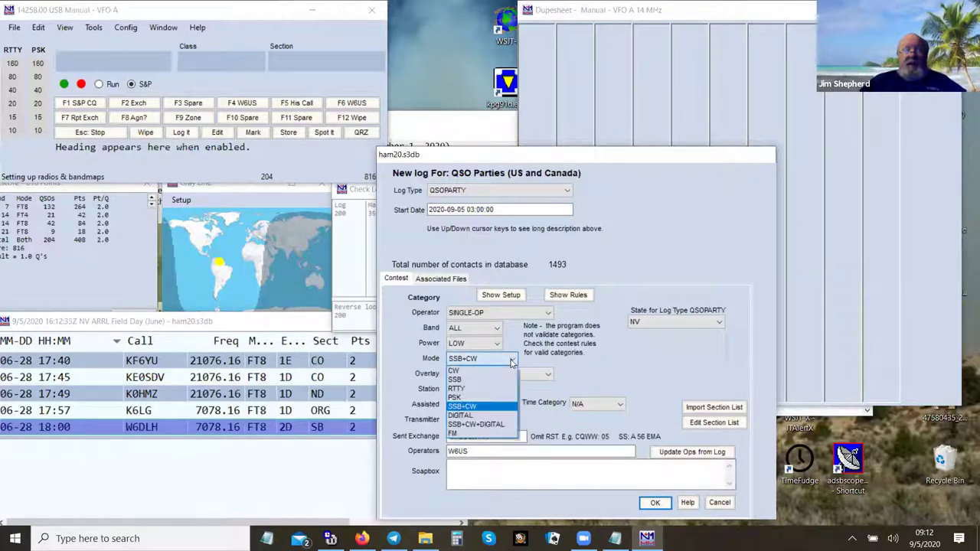
pyautogui.click(487, 424)
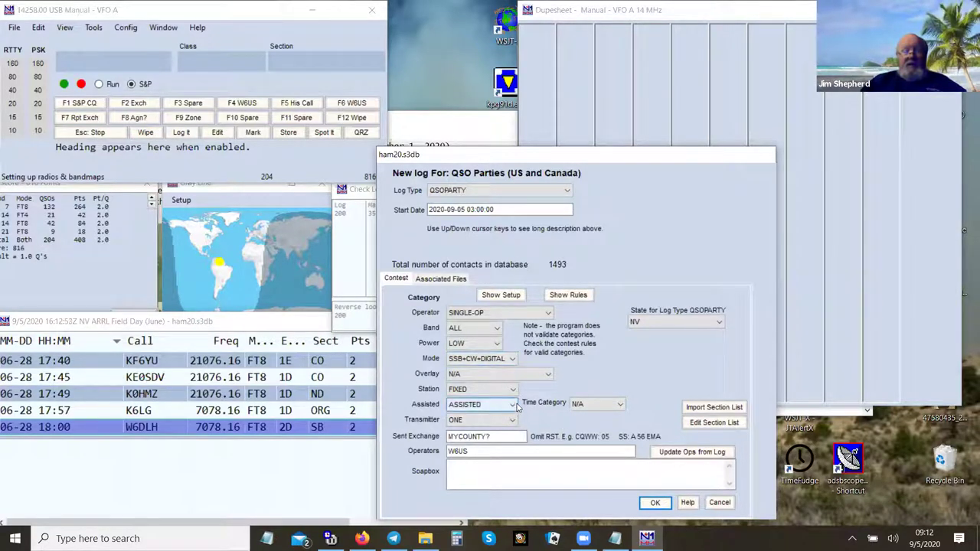
# Step: Set the assisted category to NON-ASSISTED and the transmitter category to TWO
pyautogui.click(490, 404)
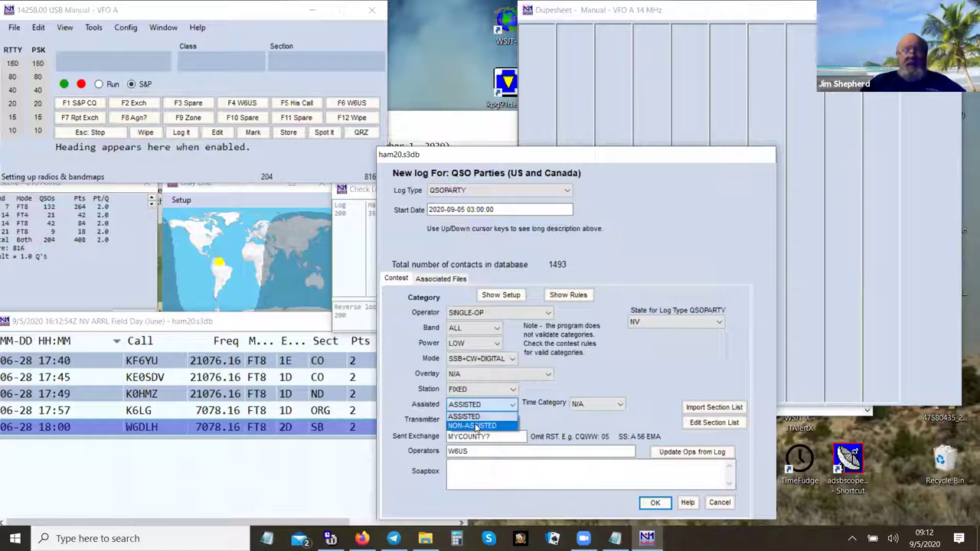
pyautogui.click(496, 414)
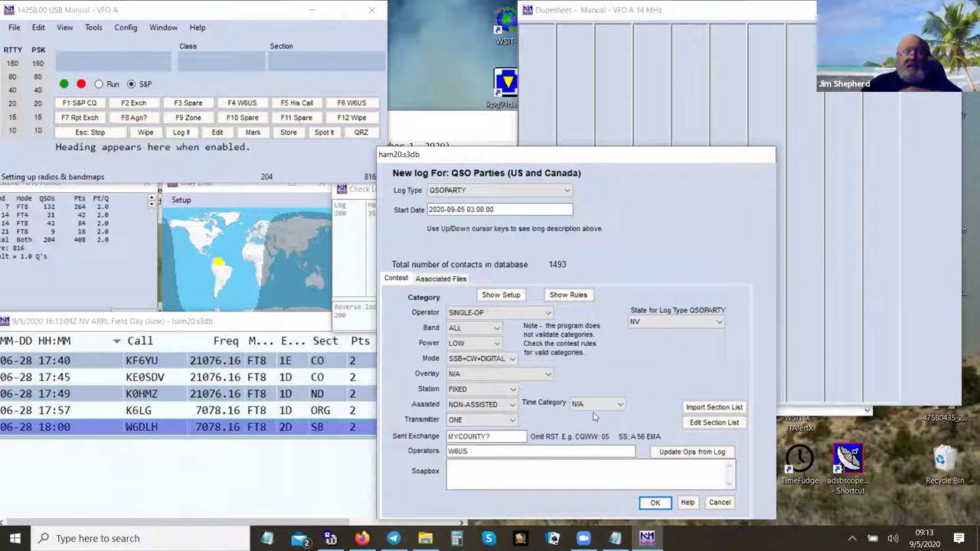
pyautogui.click(512, 421)
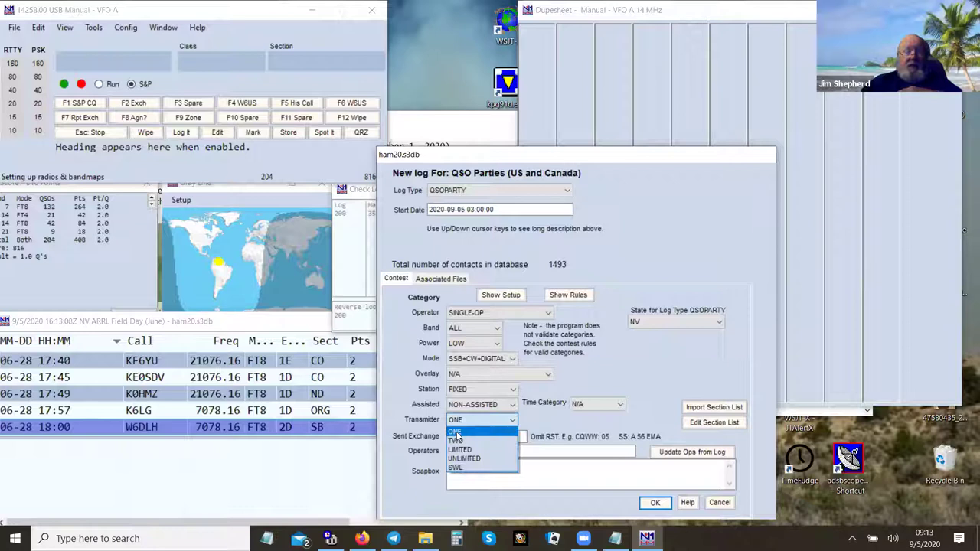
pyautogui.click(511, 437)
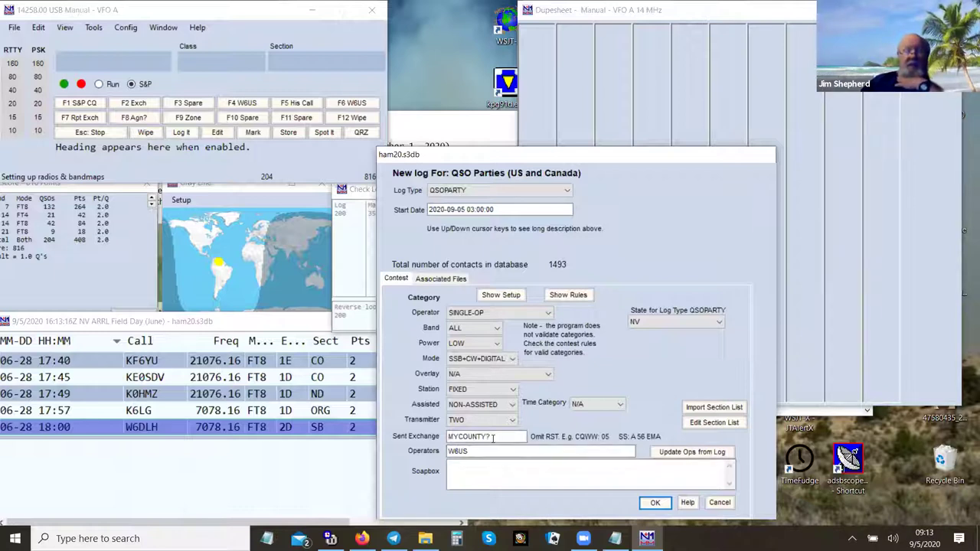
# Step: Replace the placeholder county in the sent exchange with NVPER
pyautogui.moveTo(445, 436); pyautogui.dragTo(562, 439)
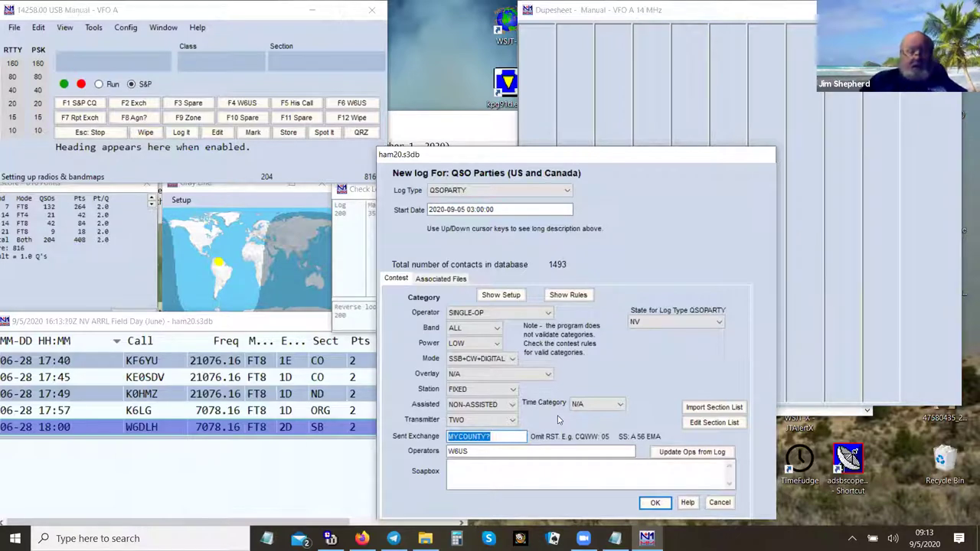
pyautogui.write('N')
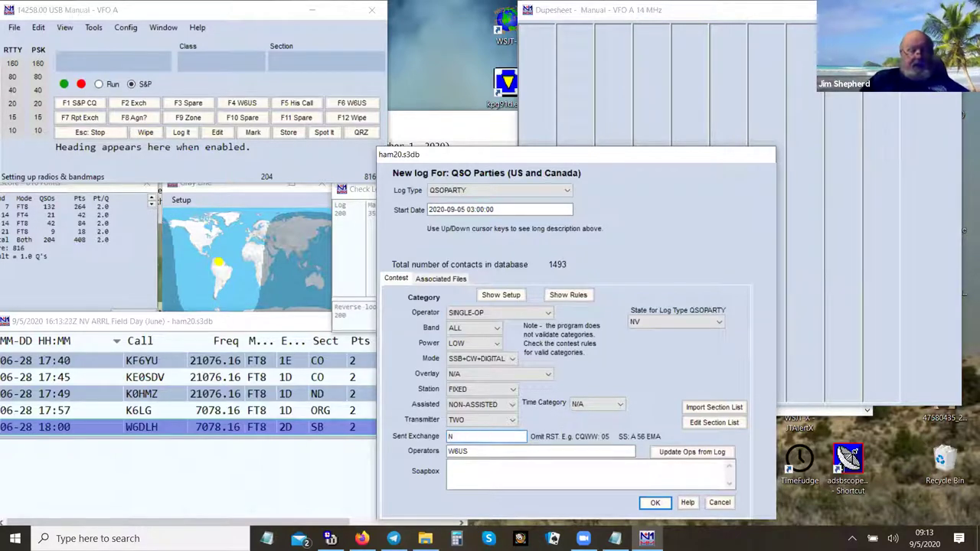
pyautogui.write('VPER')
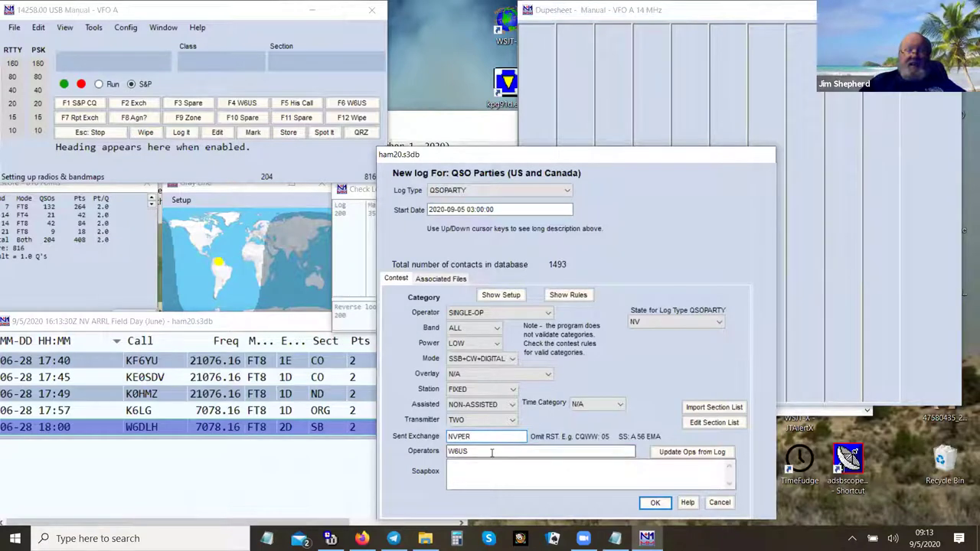
# Step: Check the station category options, keep FIXED, create the QSO party log and acknowledge the in-state configuration notice
pyautogui.click(513, 390)
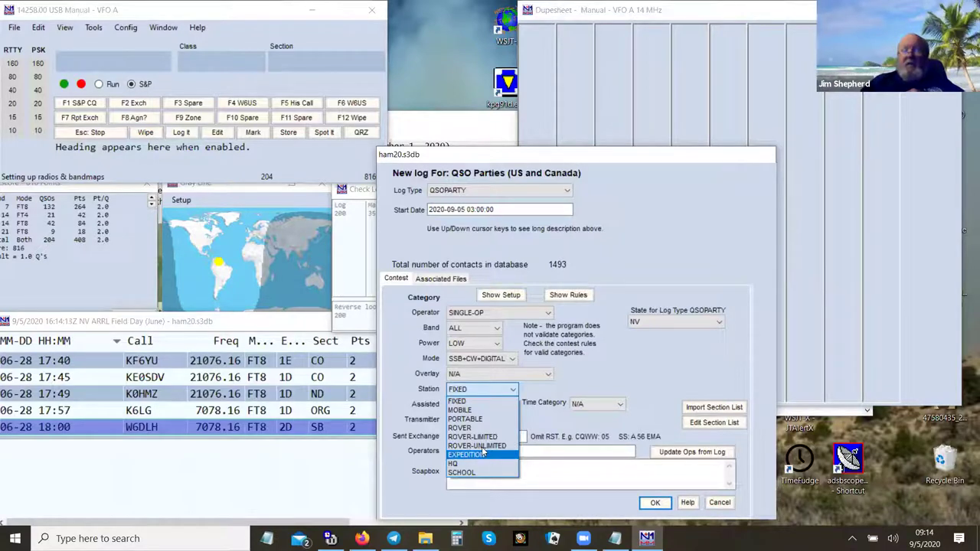
pyautogui.click(494, 389)
pyautogui.click(652, 372)
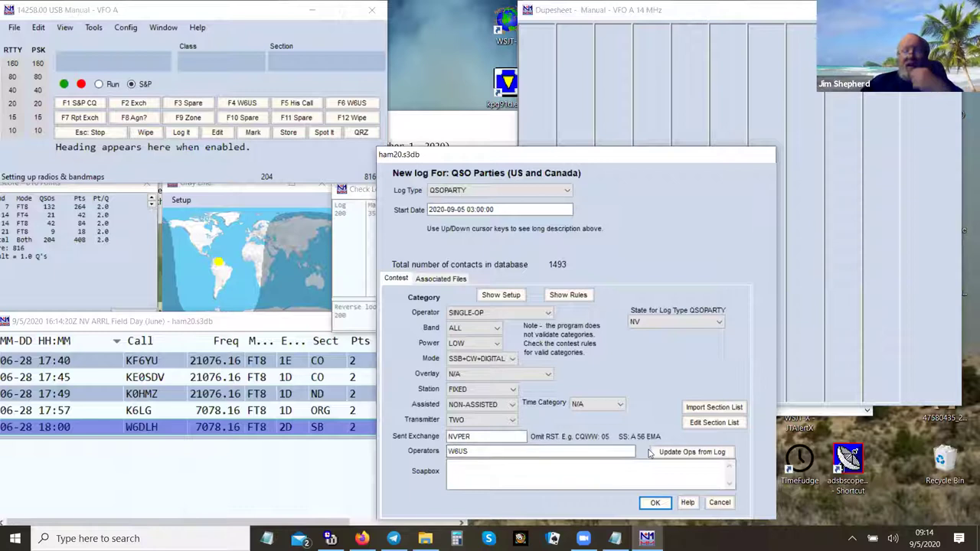
pyautogui.click(655, 503)
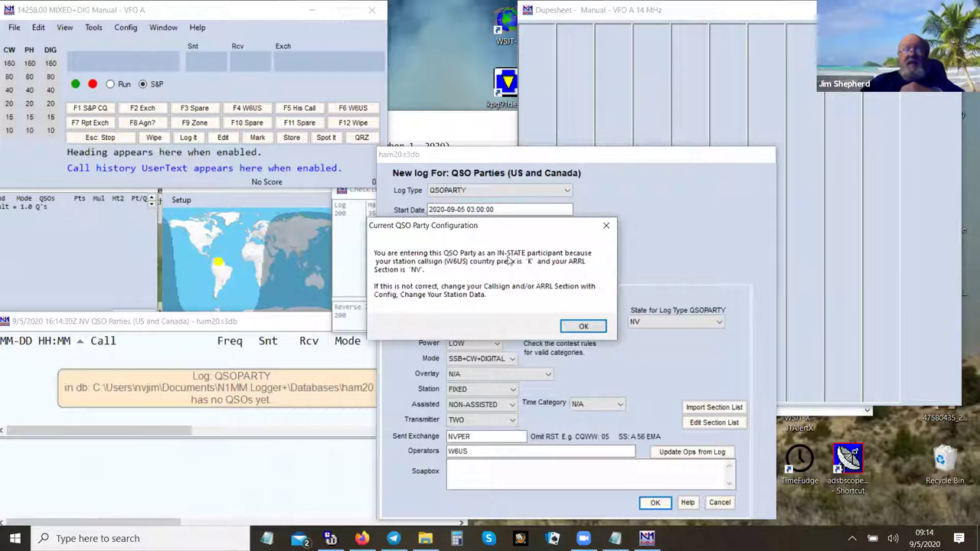
pyautogui.click(583, 327)
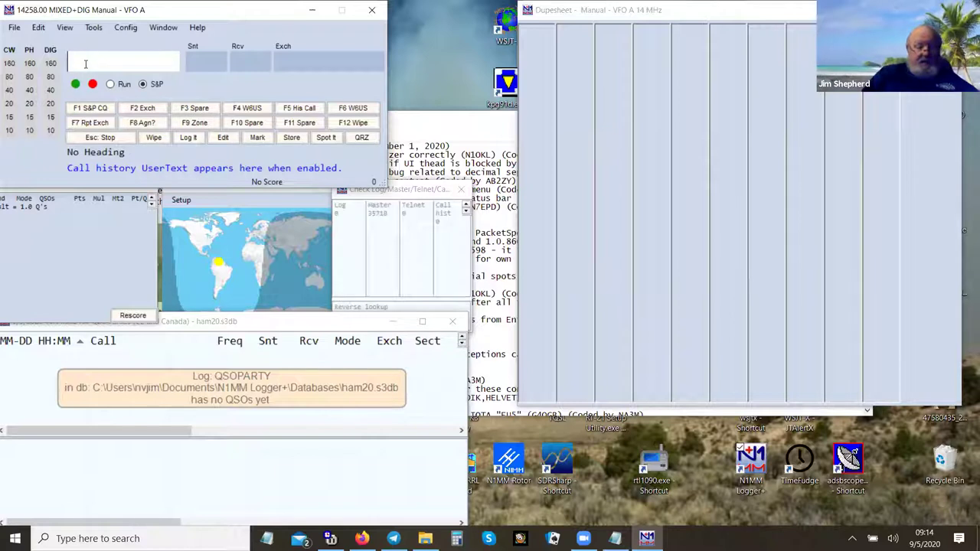
pyautogui.write('W')
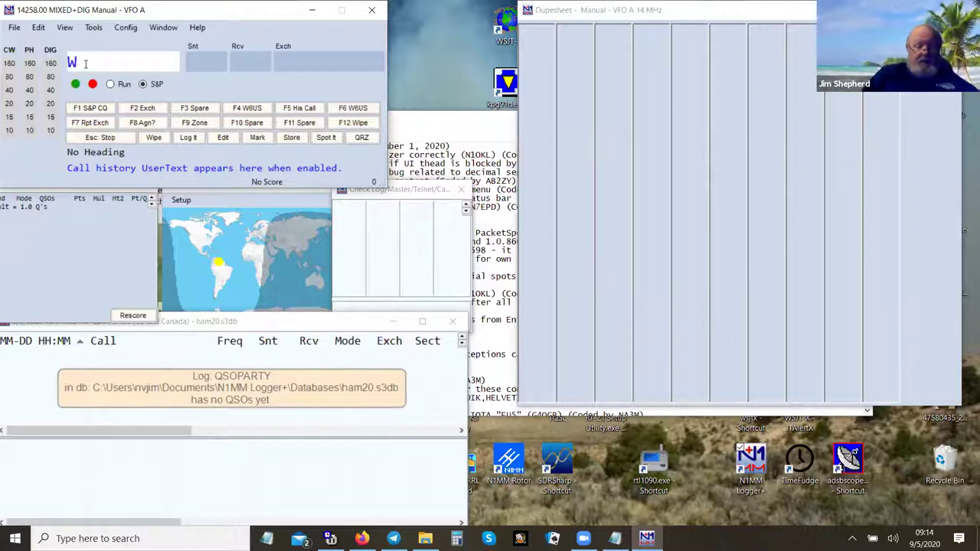
pyautogui.write('7TA')
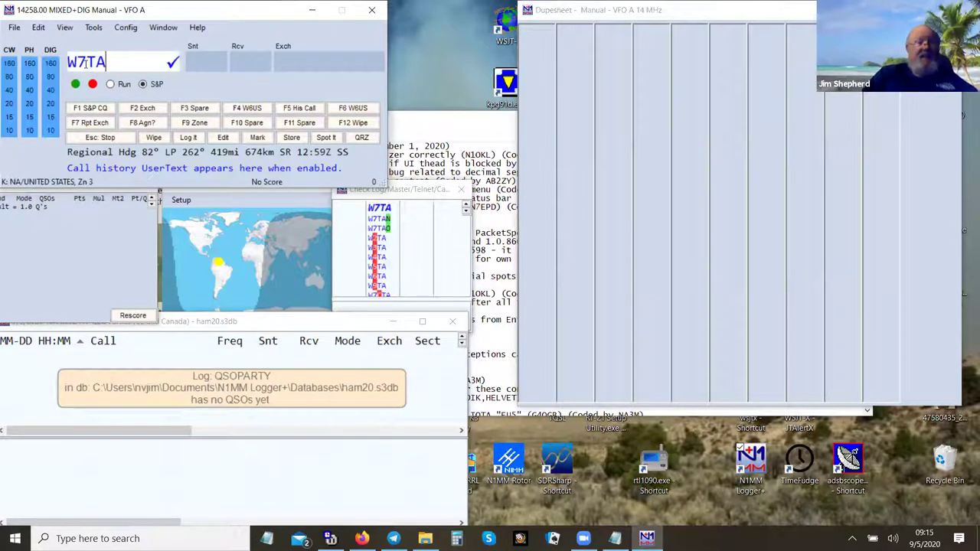
pyautogui.press('space')
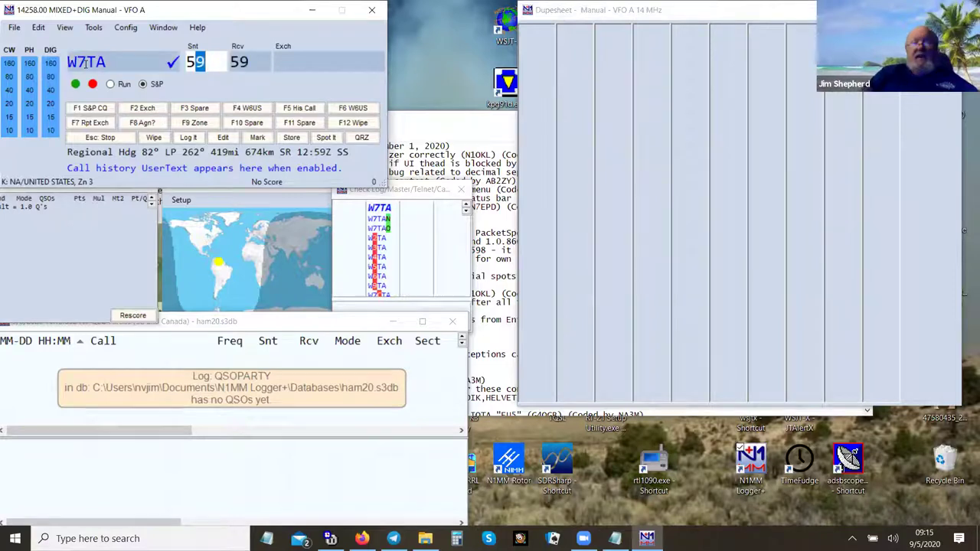
pyautogui.press('Tab')
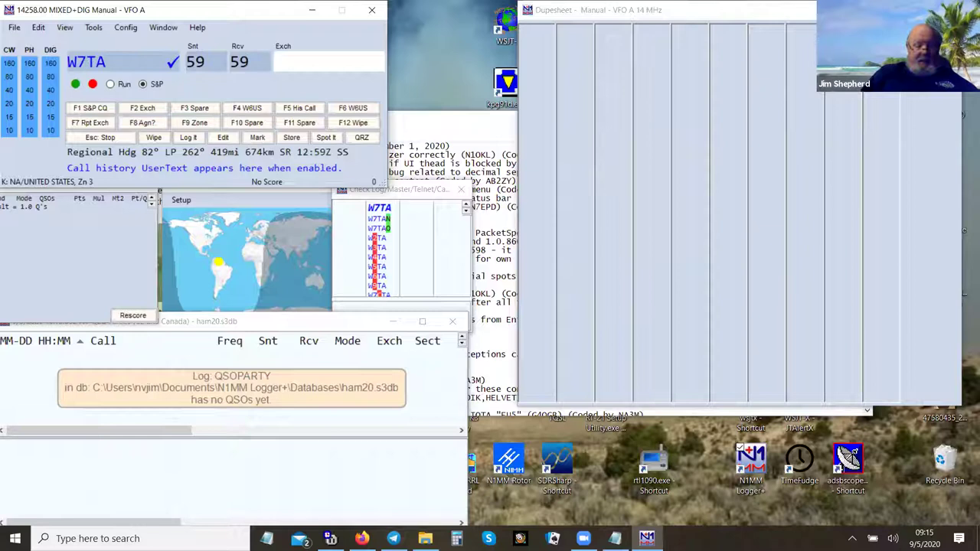
pyautogui.write('NVWAS')
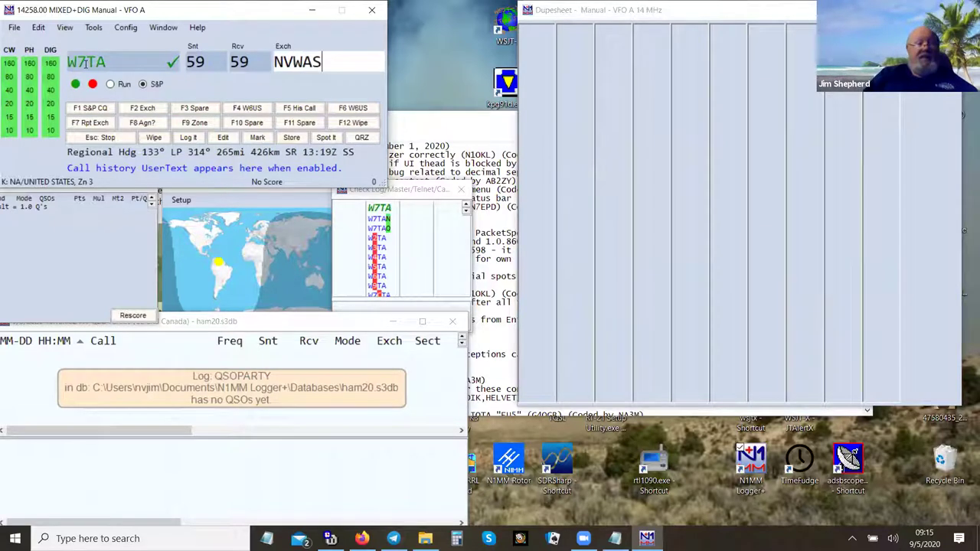
pyautogui.click(29, 91)
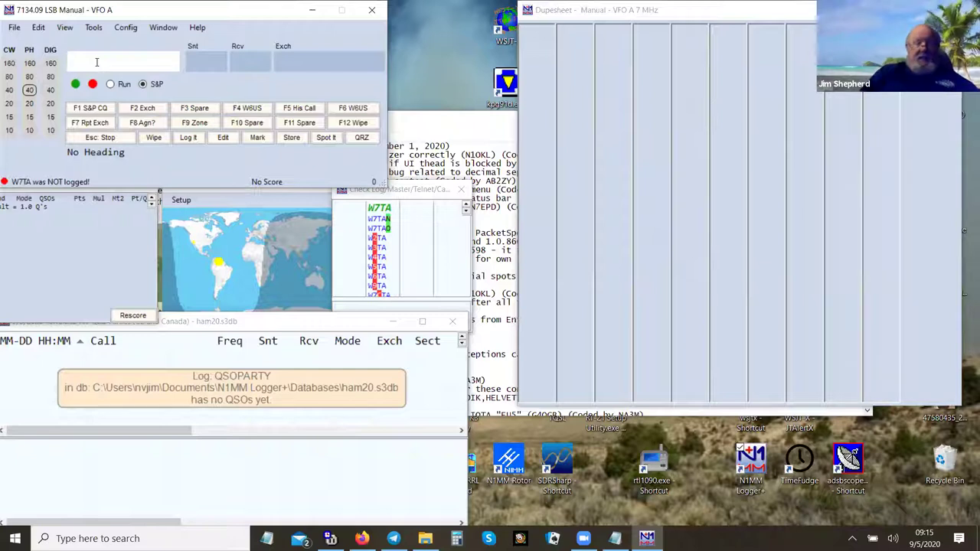
pyautogui.write('N')
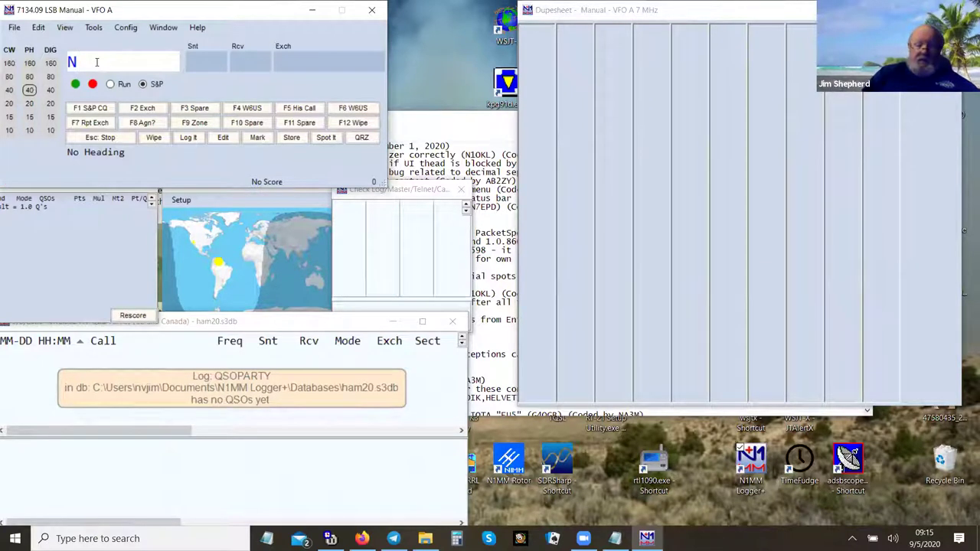
pyautogui.press('BackSpace')
pyautogui.write('W')
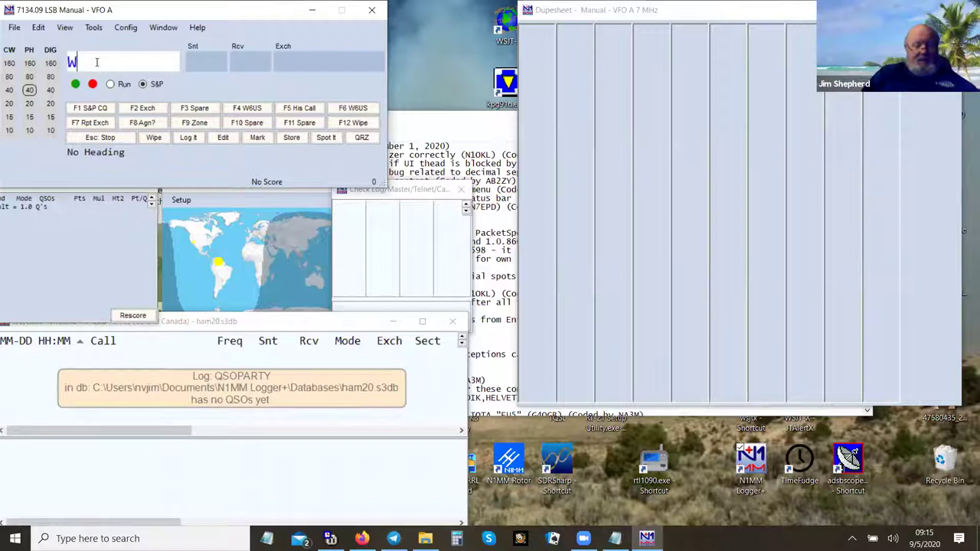
pyautogui.write('7TA')
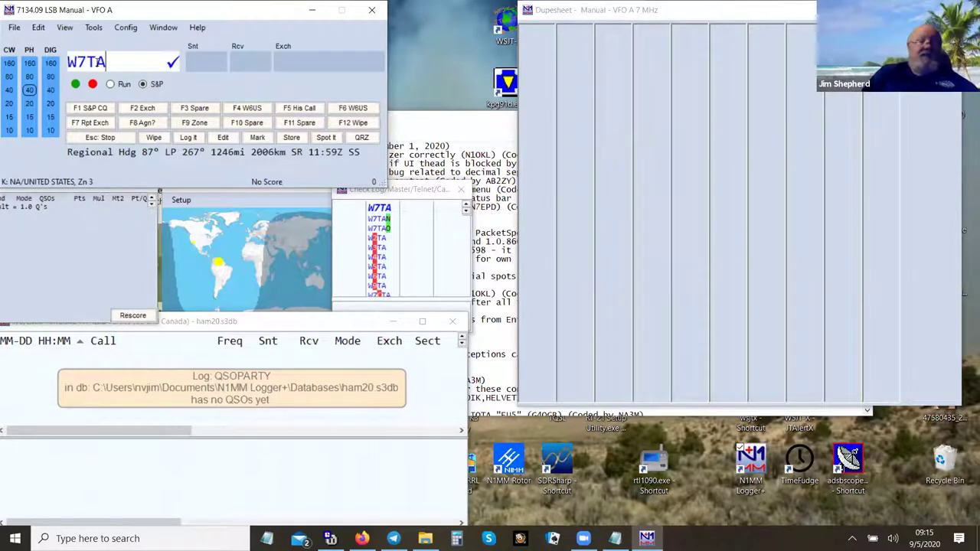
pyautogui.press('space')
pyautogui.click(199, 62)
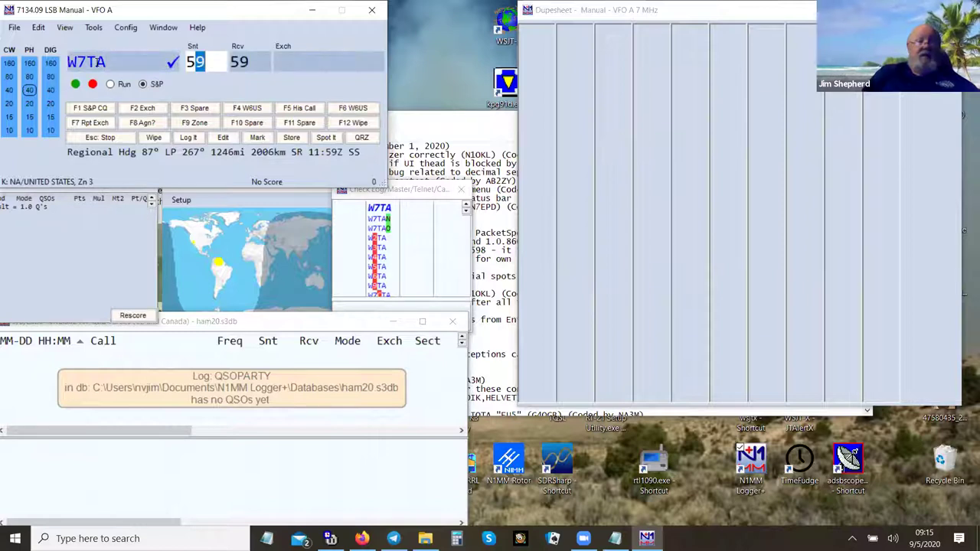
pyautogui.click(306, 62)
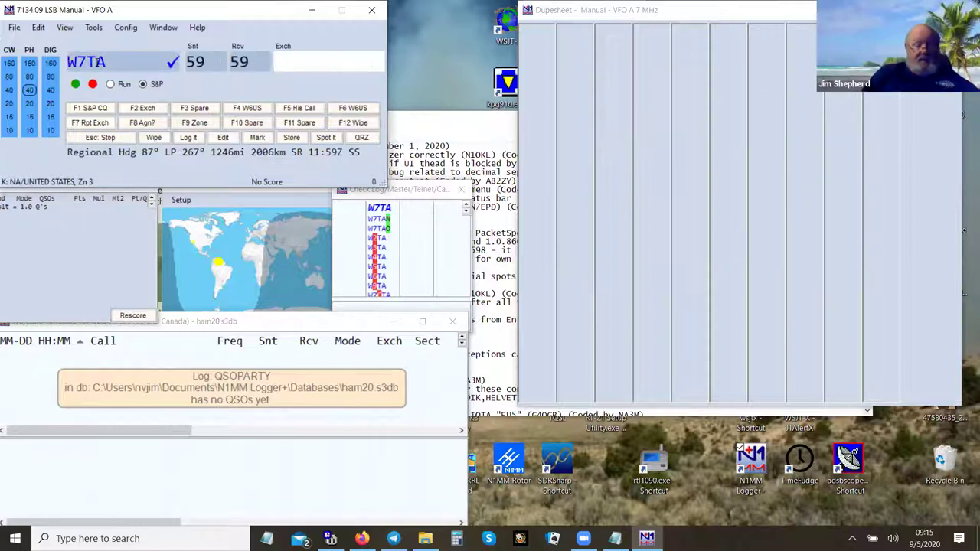
# Step: Give NVWAS as the received exchange and log the W7TA contact
pyautogui.write('W')
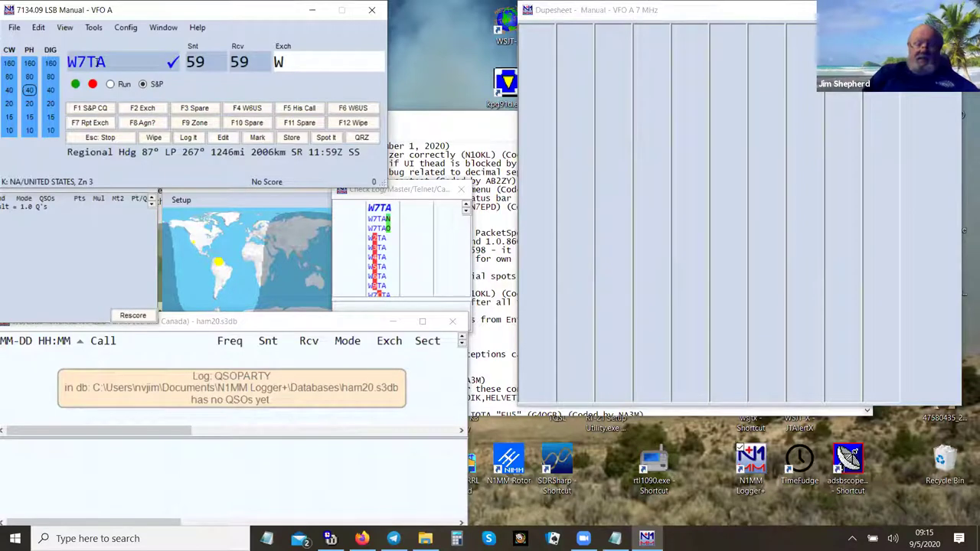
pyautogui.press('BackSpace')
pyautogui.write('NV')
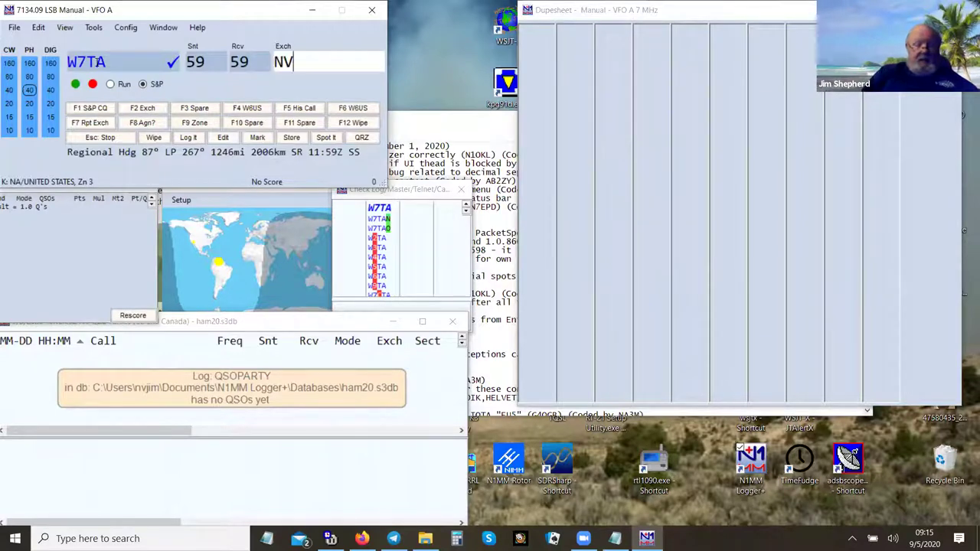
pyautogui.write('A')
pyautogui.press('BackSpace')
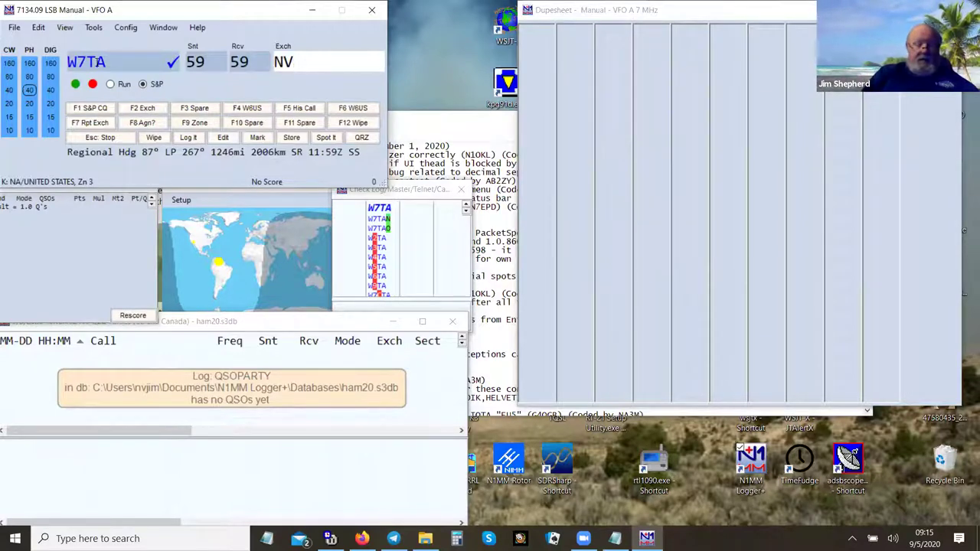
pyautogui.write('WAS')
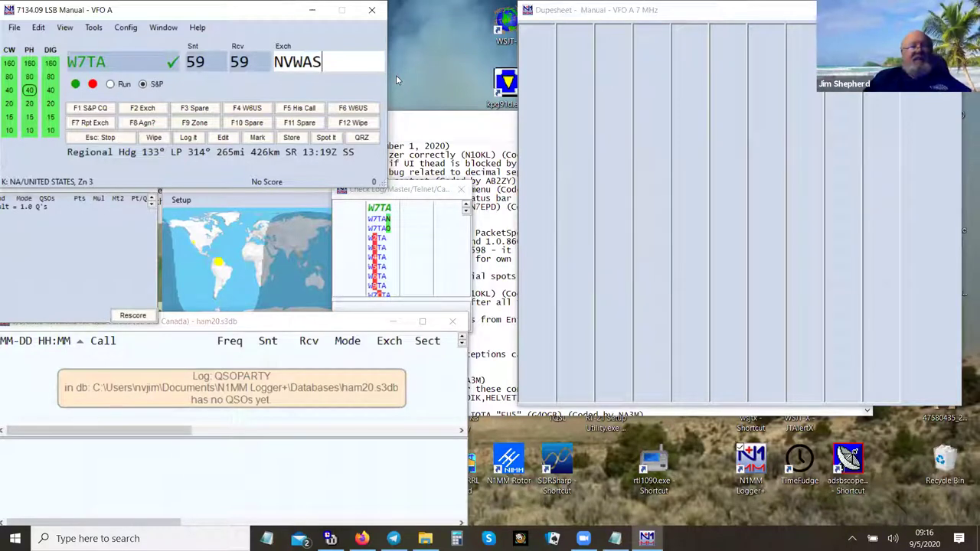
pyautogui.press('Return')
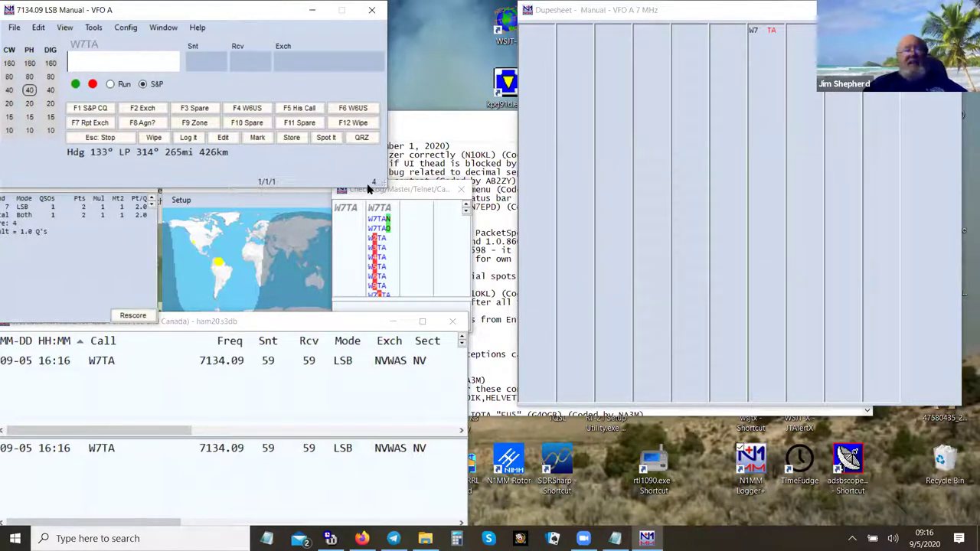
# Step: Check call sign W7TA for a duplicate on the 40-metre phone band, and wipe the entry
pyautogui.moveTo(265, 188)
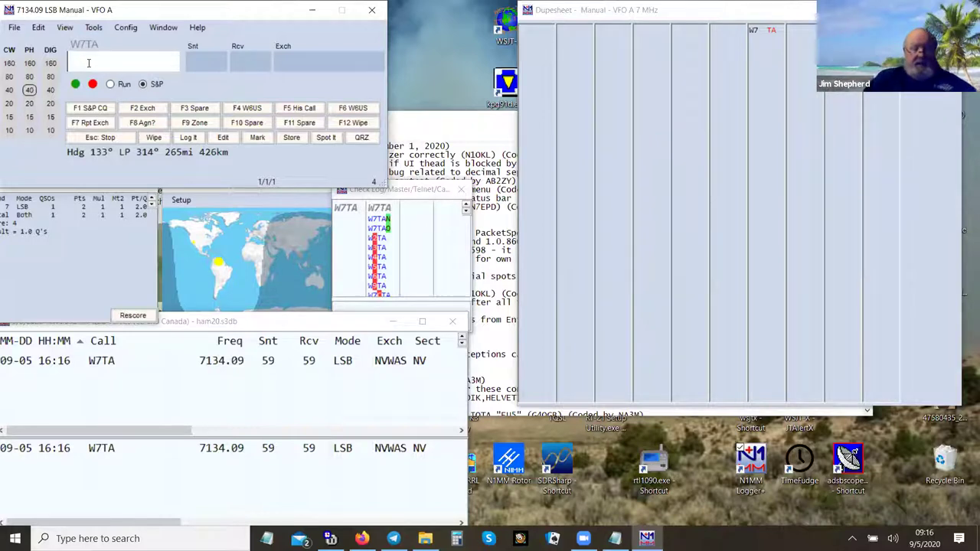
pyautogui.write('W7TA')
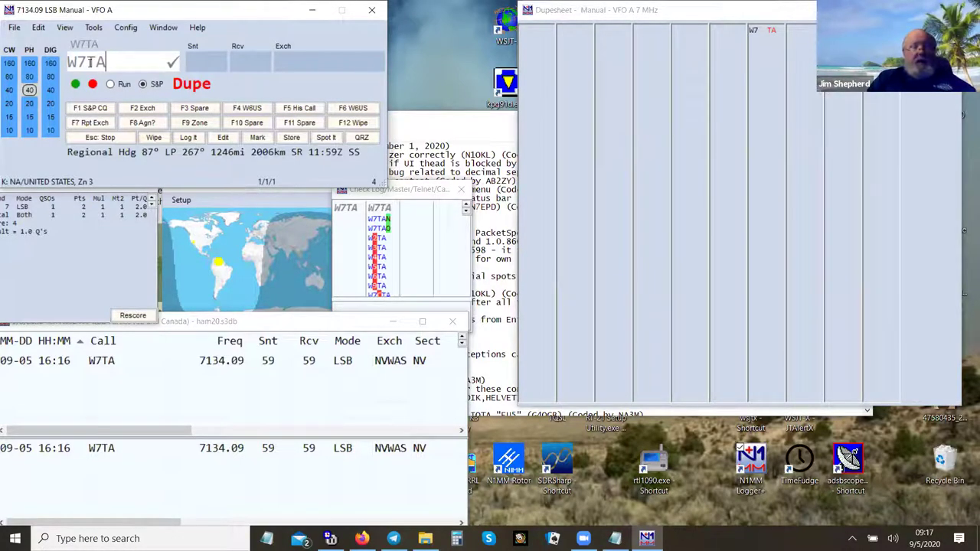
pyautogui.press('F12')
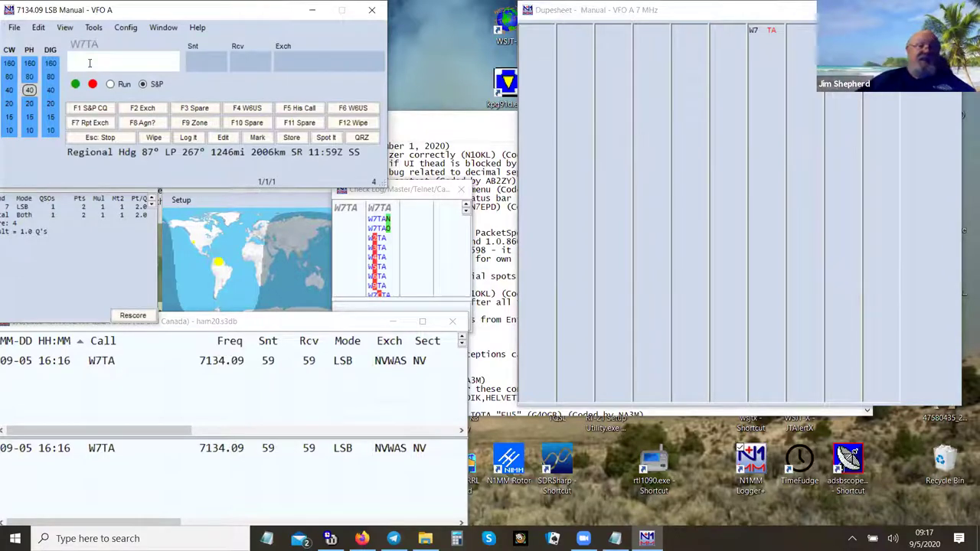
pyautogui.click(154, 138)
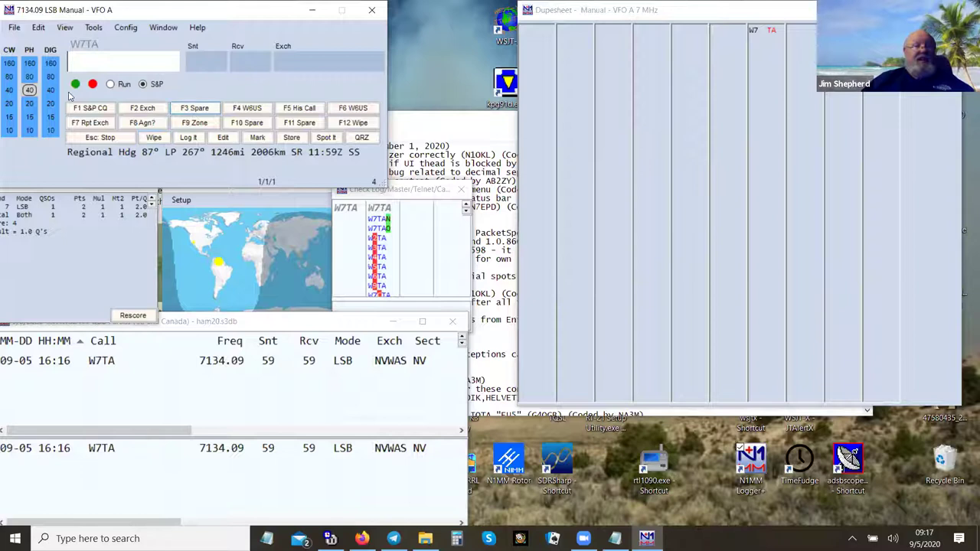
pyautogui.click(29, 104)
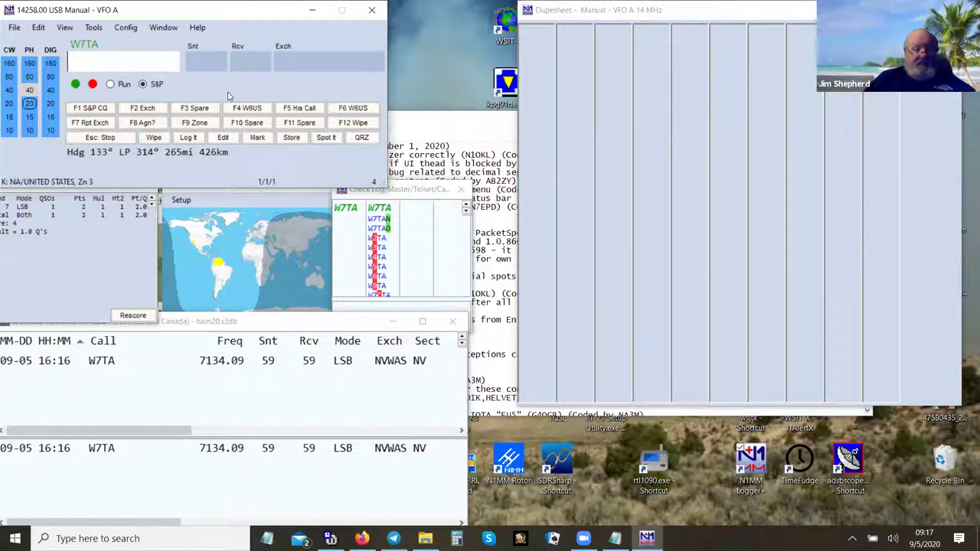
pyautogui.write('W7T')
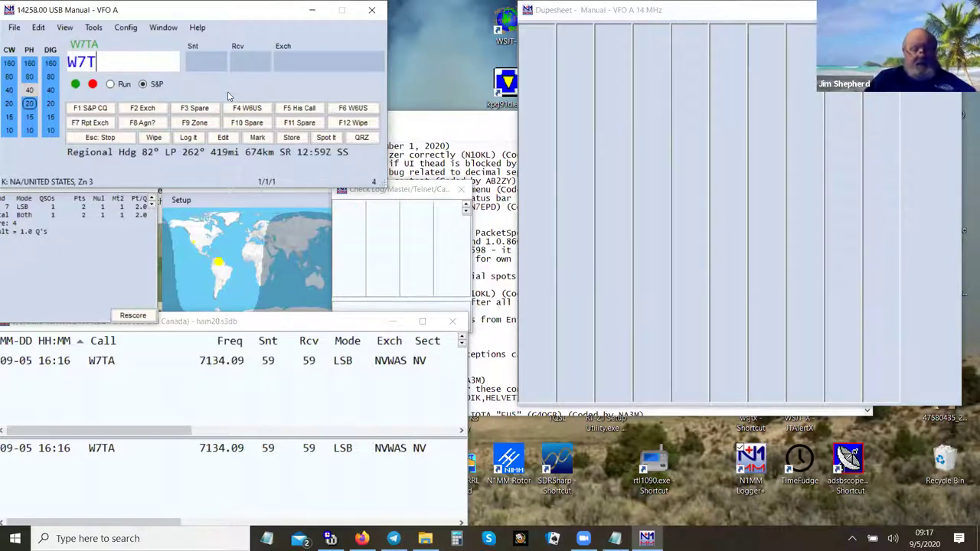
pyautogui.write('A')
pyautogui.press('Return')
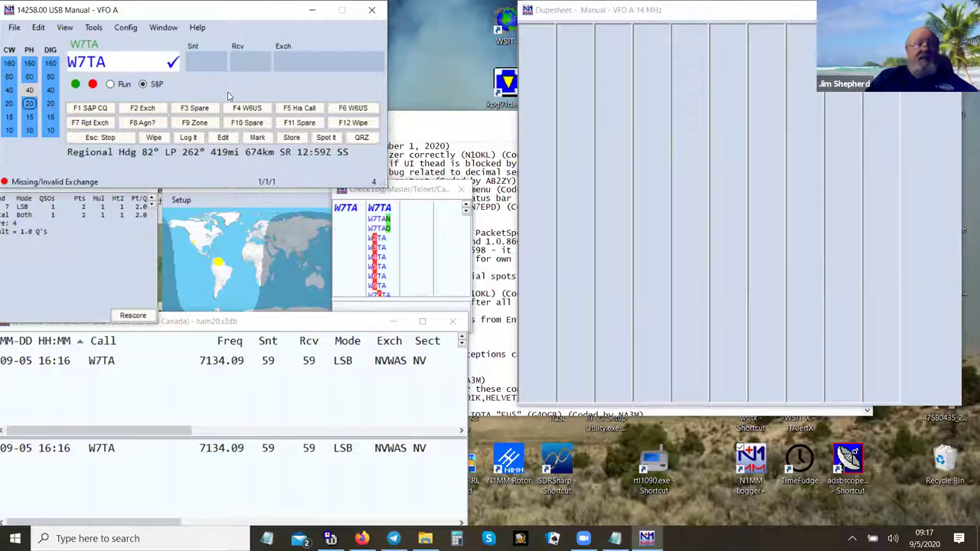
pyautogui.press('space')
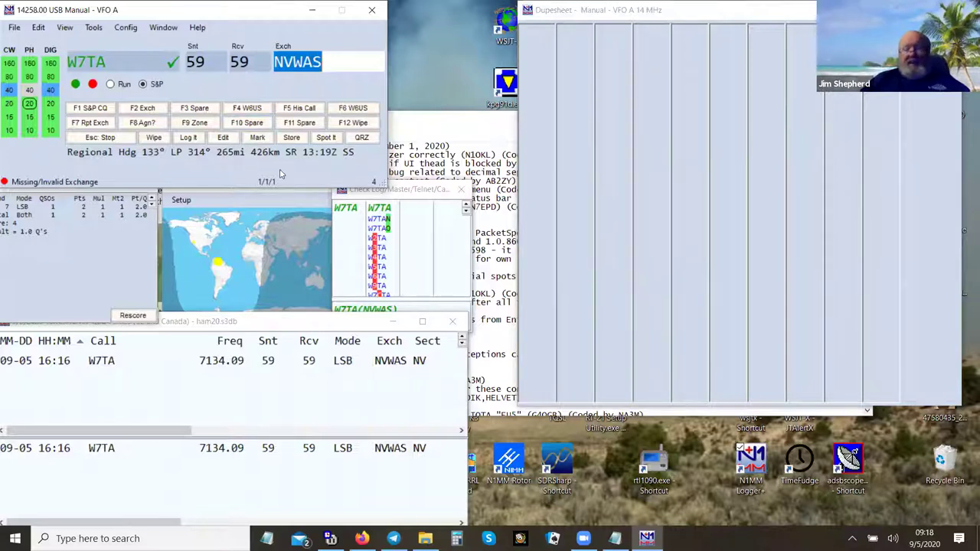
pyautogui.press('Return')
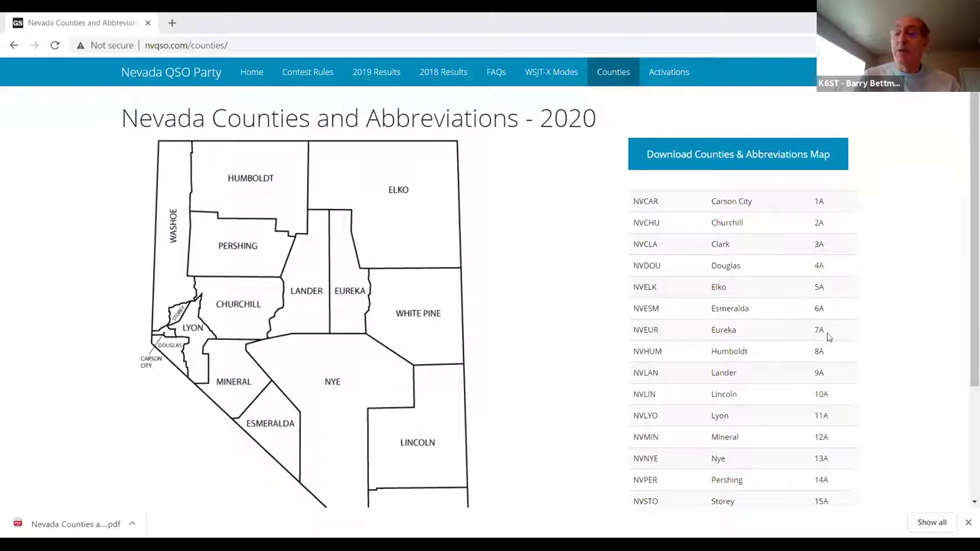
# Step: Review the county abbreviations on the Nevada QSO Party site, and examine the county line FT8 exchange codes for multi-county locations
pyautogui.scroll(-1, 964, 298)
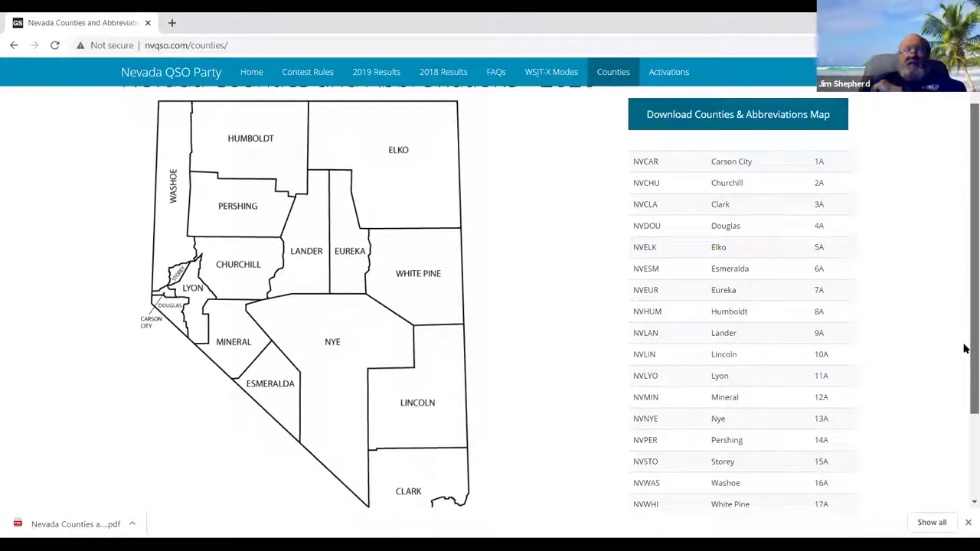
pyautogui.scroll(-2, 965, 348)
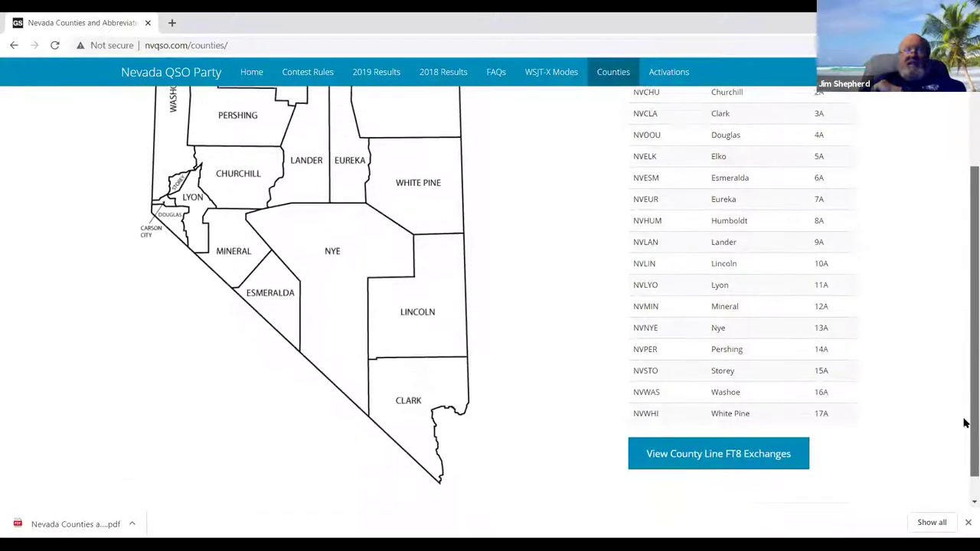
pyautogui.click(757, 435)
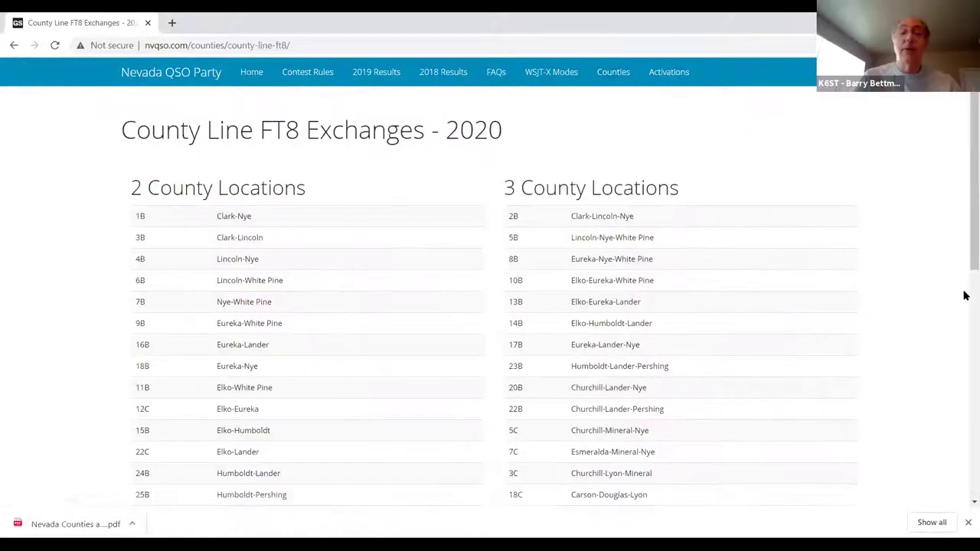
pyautogui.moveTo(965, 253); pyautogui.dragTo(964, 295)
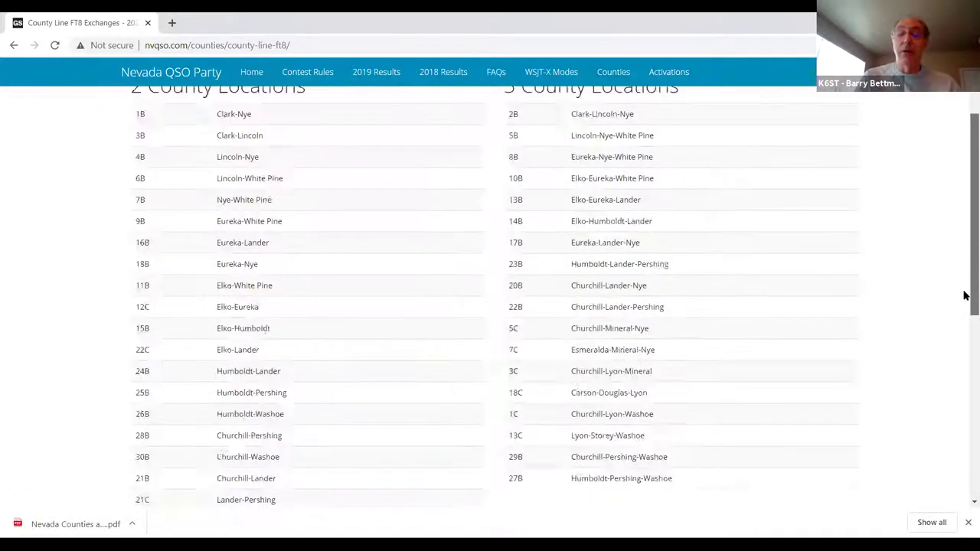
pyautogui.scroll(-3, 963, 322)
pyautogui.scroll(1, 962, 310)
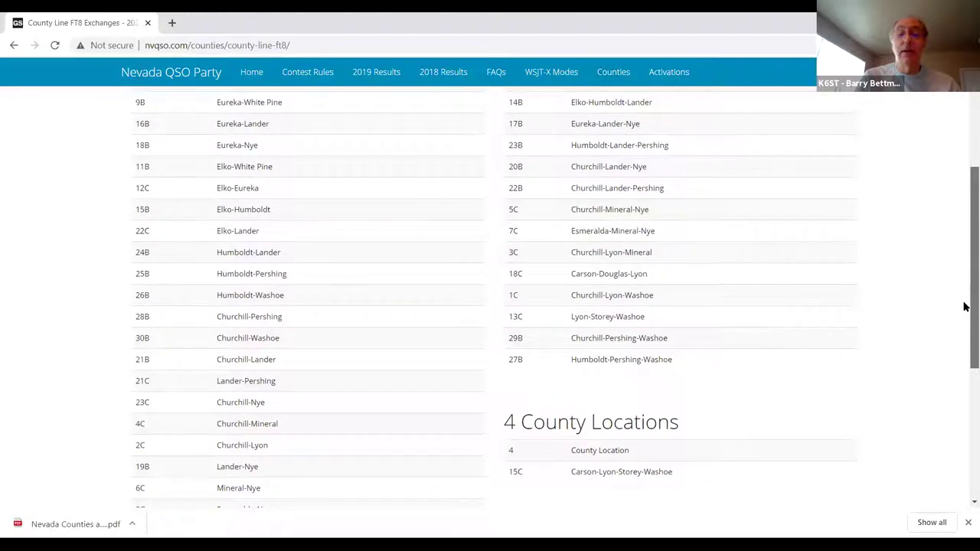
pyautogui.scroll(2, 962, 287)
pyautogui.scroll(1, 965, 253)
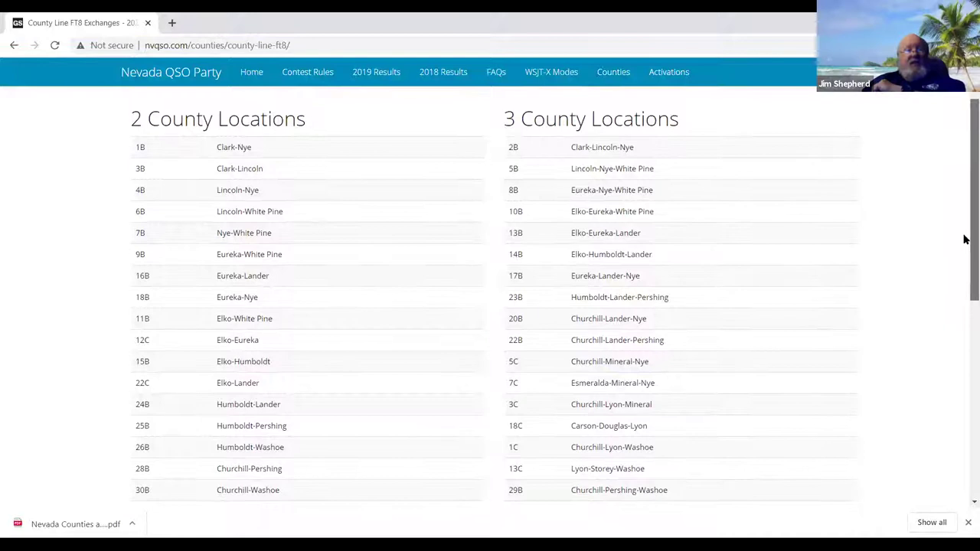